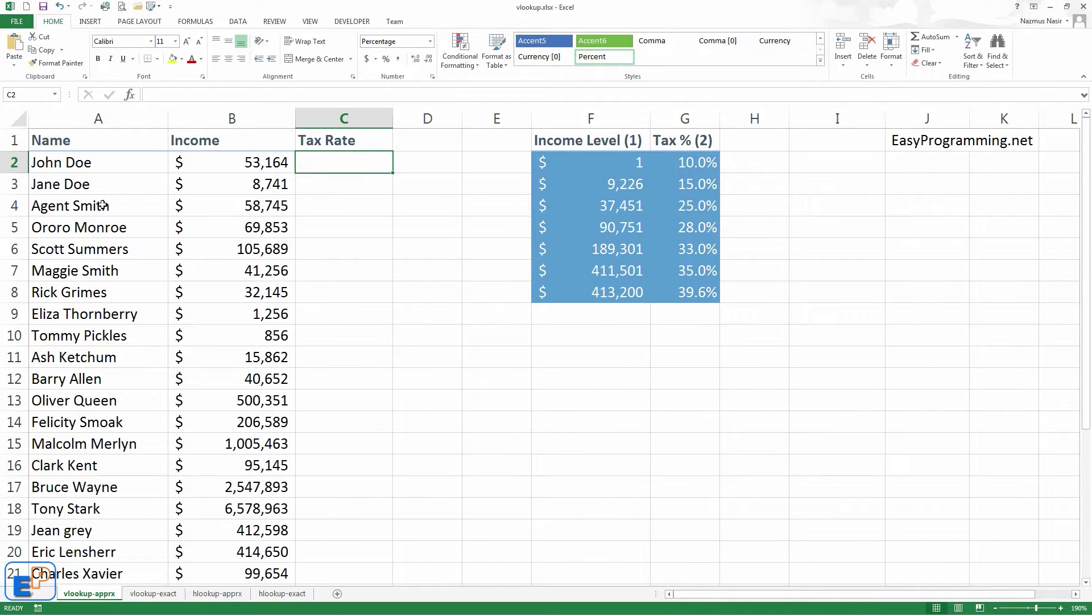
- Review Jane Doe's entry and the tax bracket table with its 10% lowest rate
left_click(57, 184)
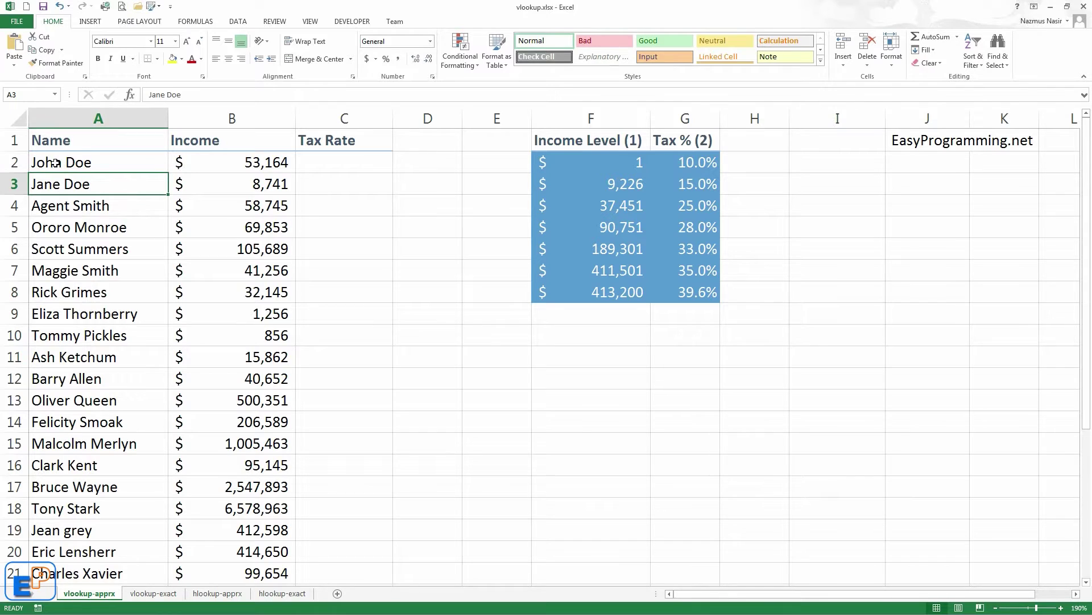
left_click_drag(589, 159, 714, 295)
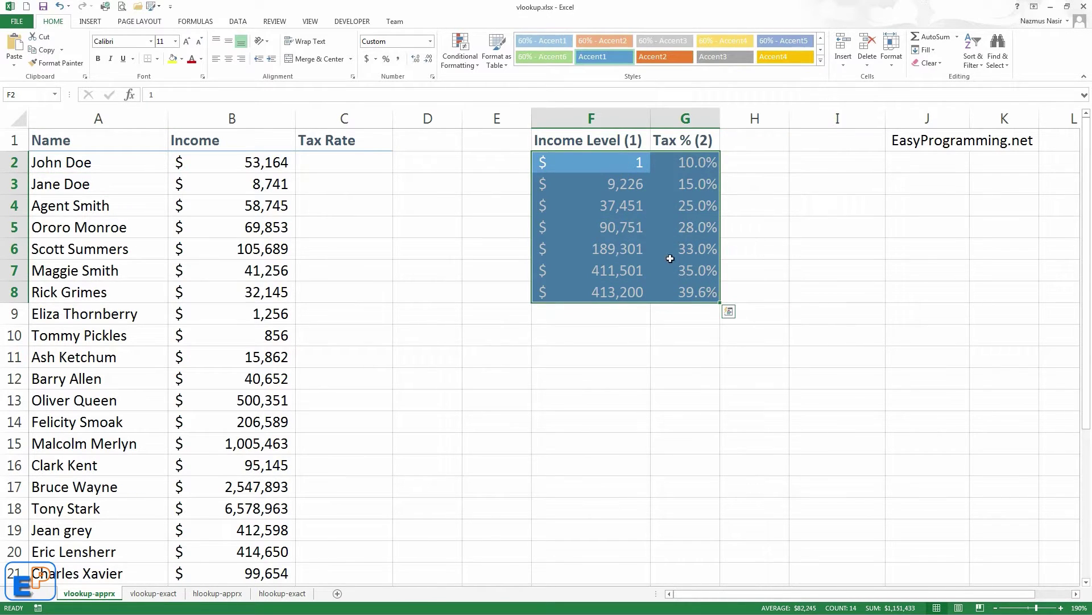
left_click(683, 163)
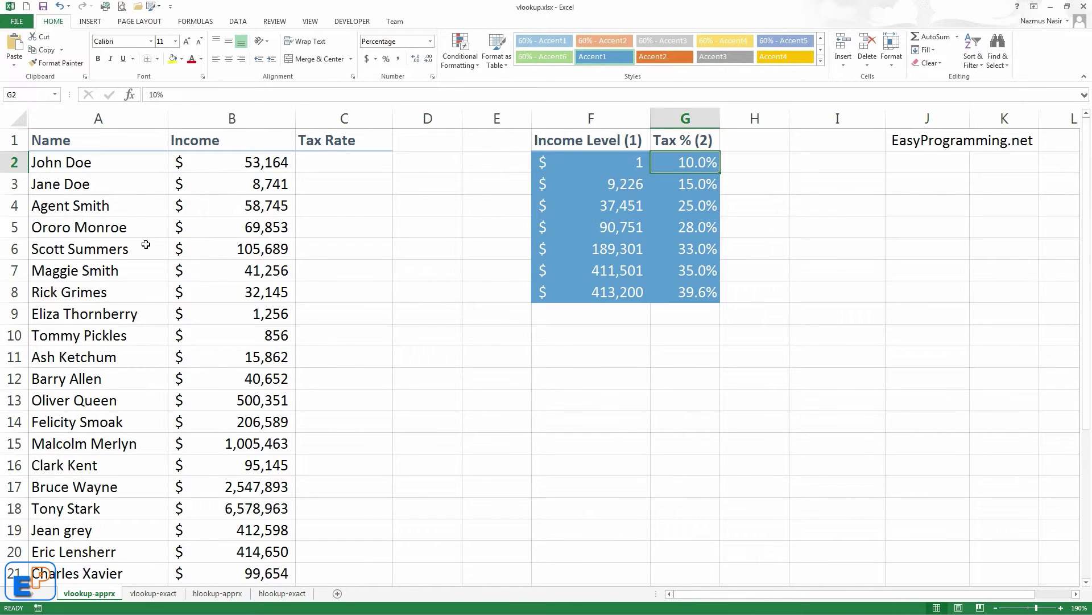
left_click(122, 178)
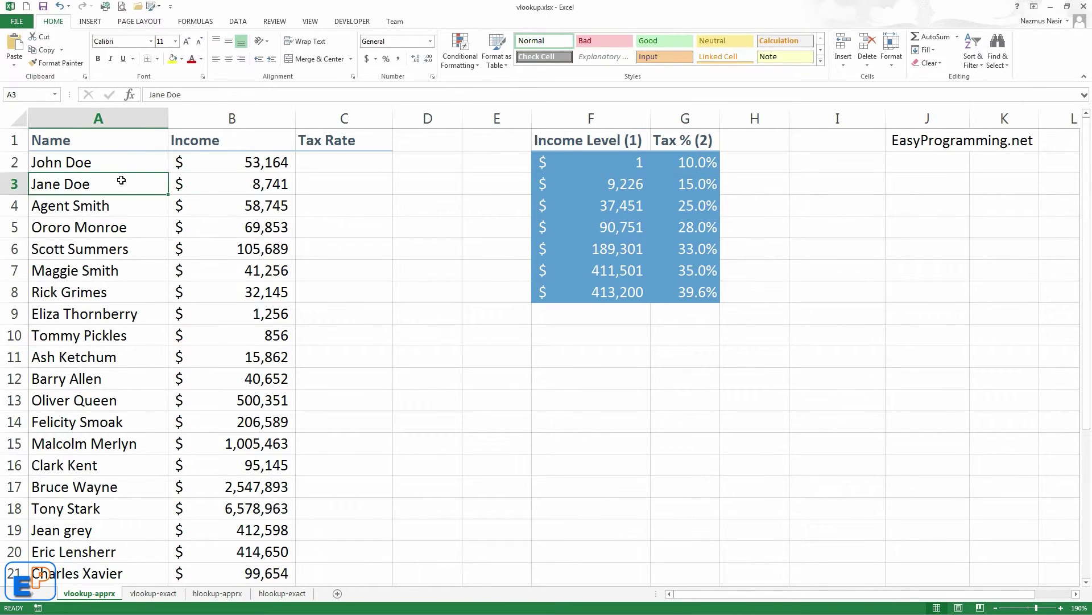
scroll(128, 222, "down", 4)
scroll(130, 408, "up", 4)
- Check John Doe's 53,164 income against the Income Level/Tax % table's 25% bracket
left_click(274, 164)
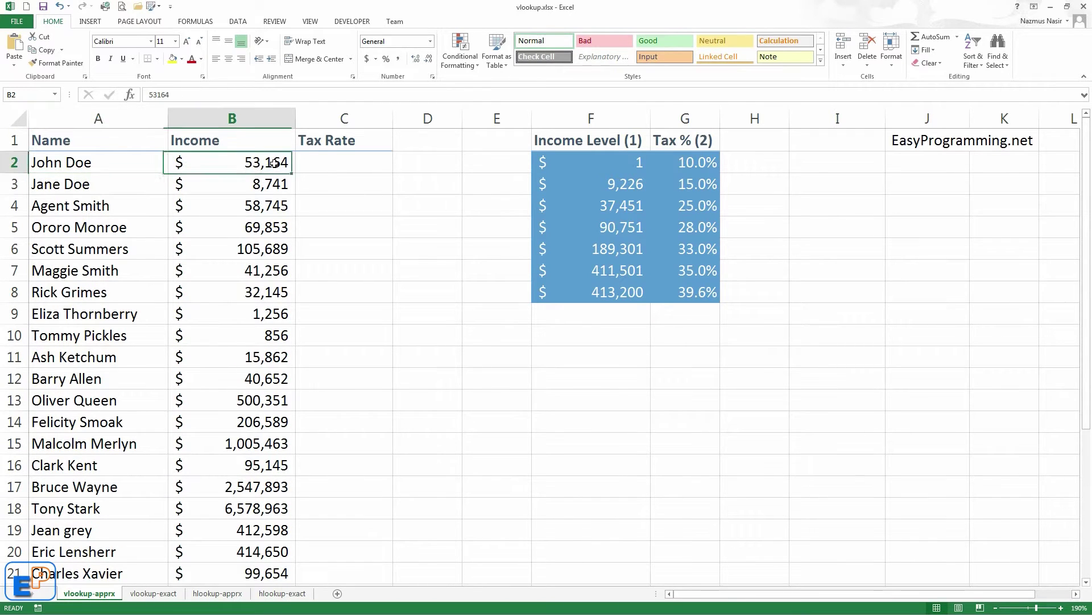
left_click(335, 162)
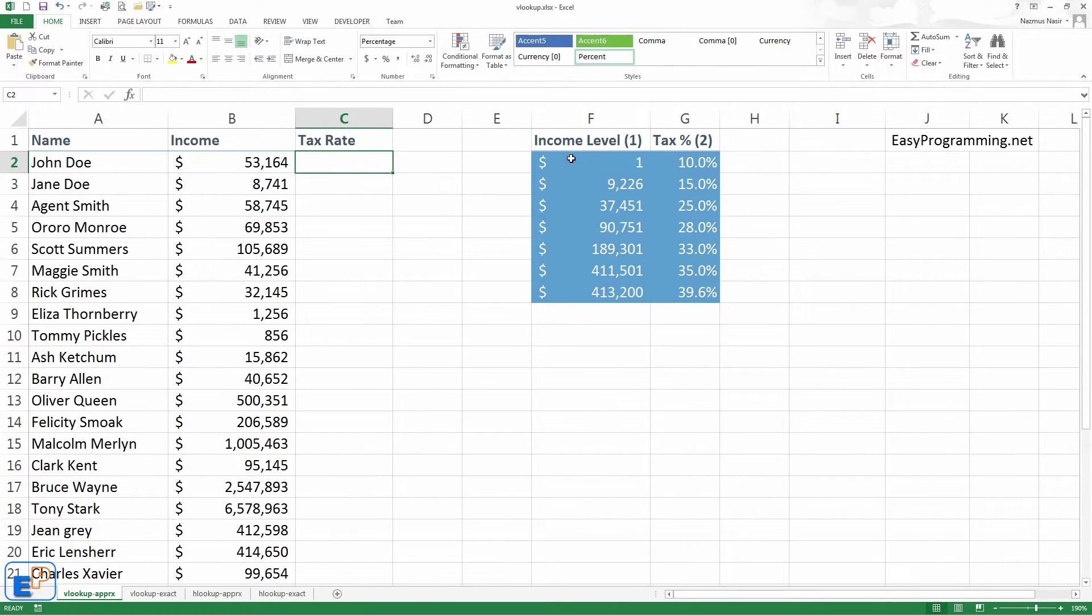
left_click_drag(606, 168, 698, 297)
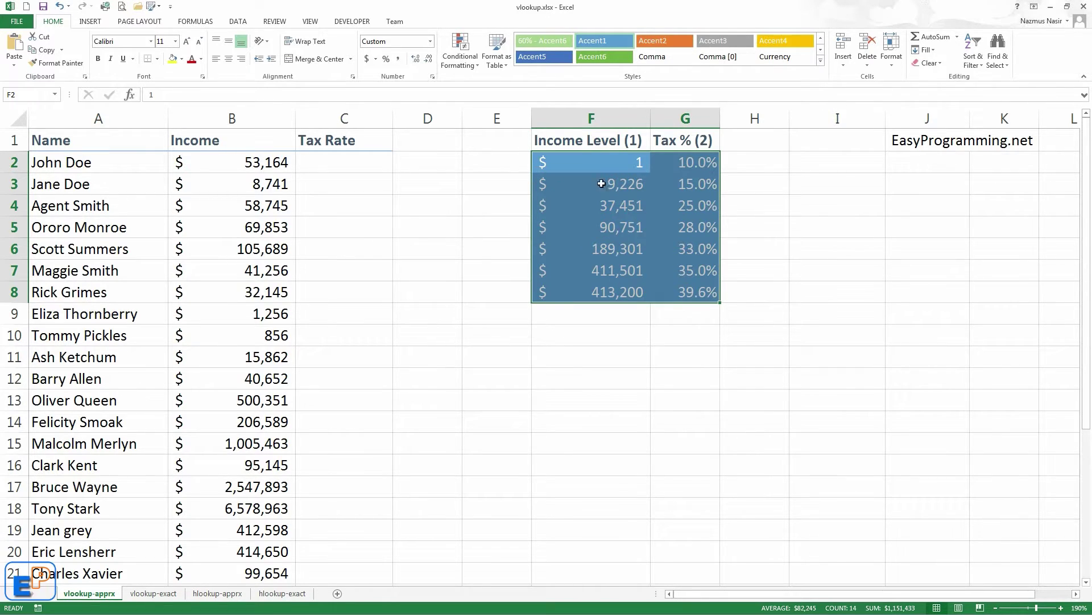
left_click(137, 170)
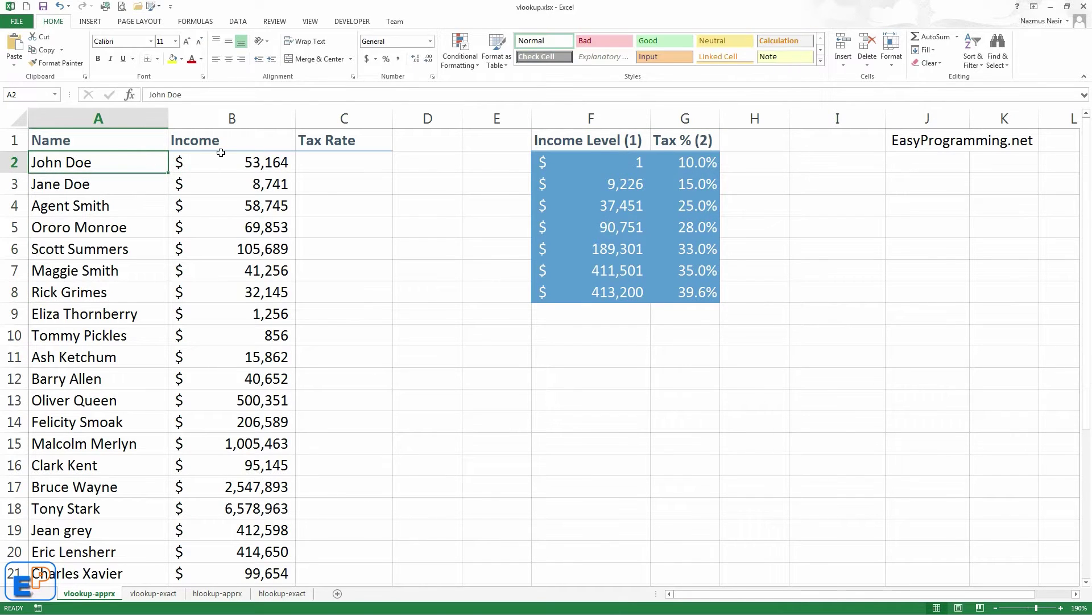
left_click(239, 160)
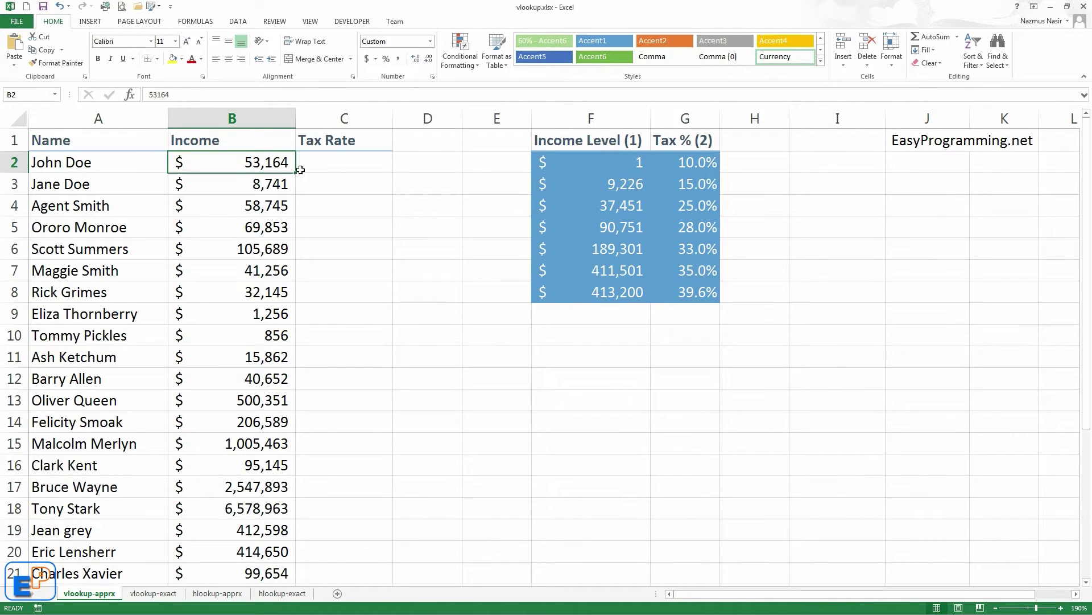
left_click(699, 208)
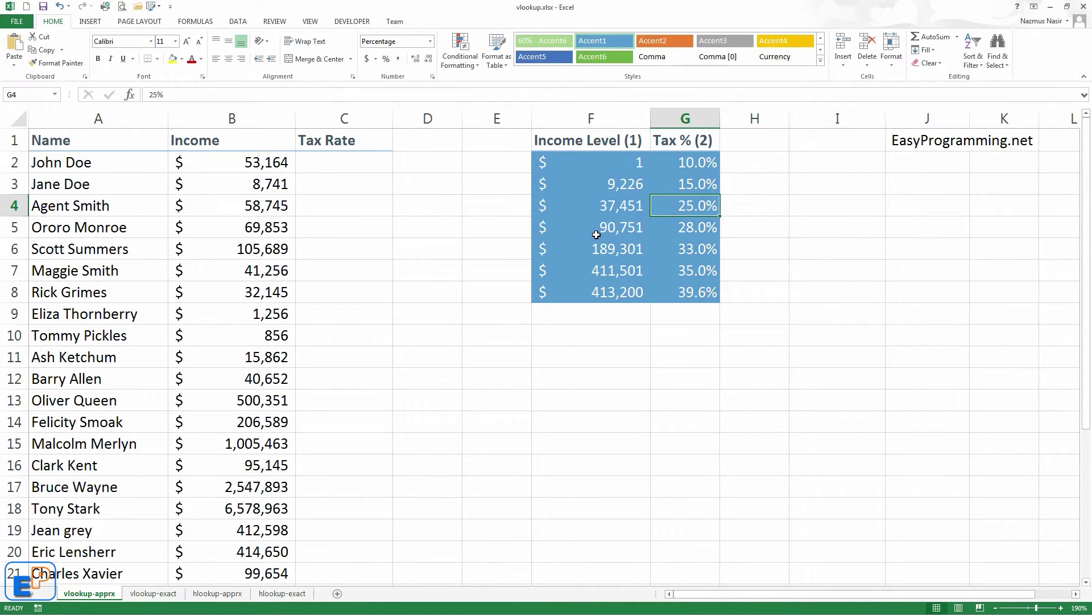
- Begin =VLOOKUP( in John Doe's empty Tax Rate cell C2 using the =vl autocomplete
left_click(359, 168)
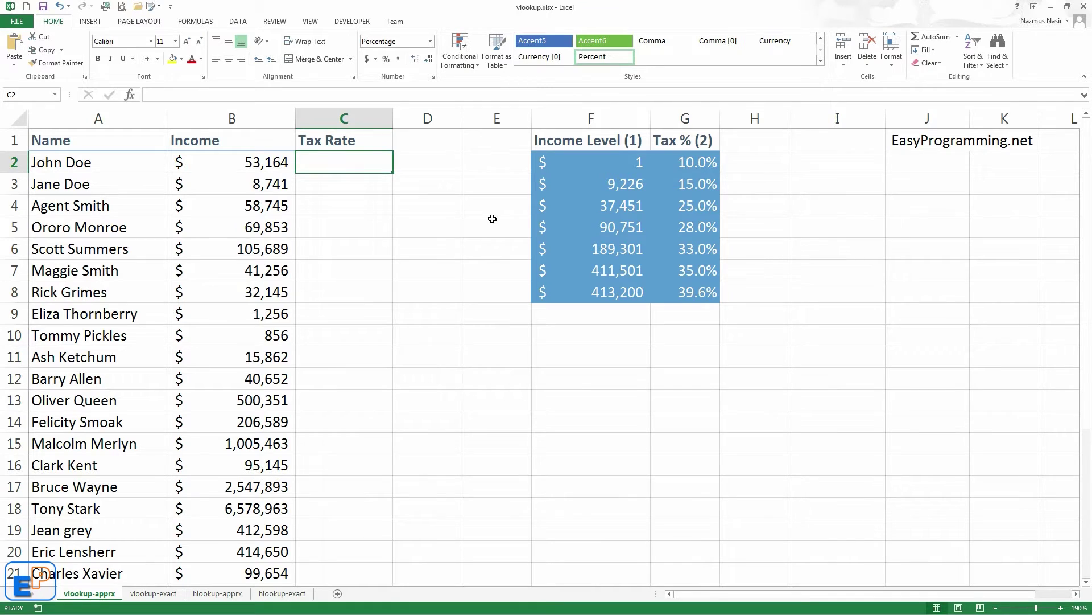
type("=")
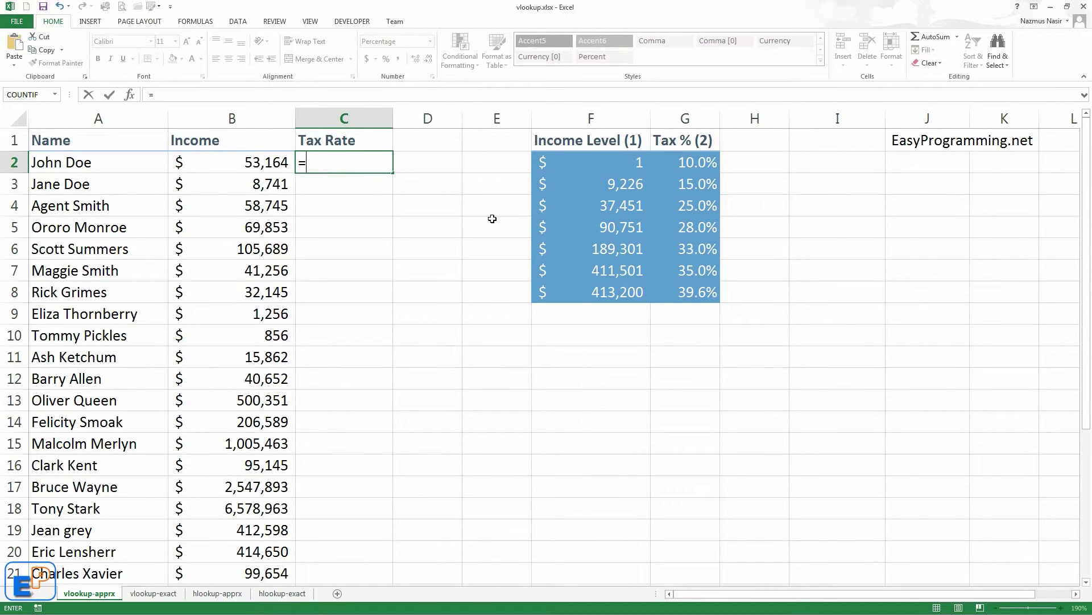
type("vl")
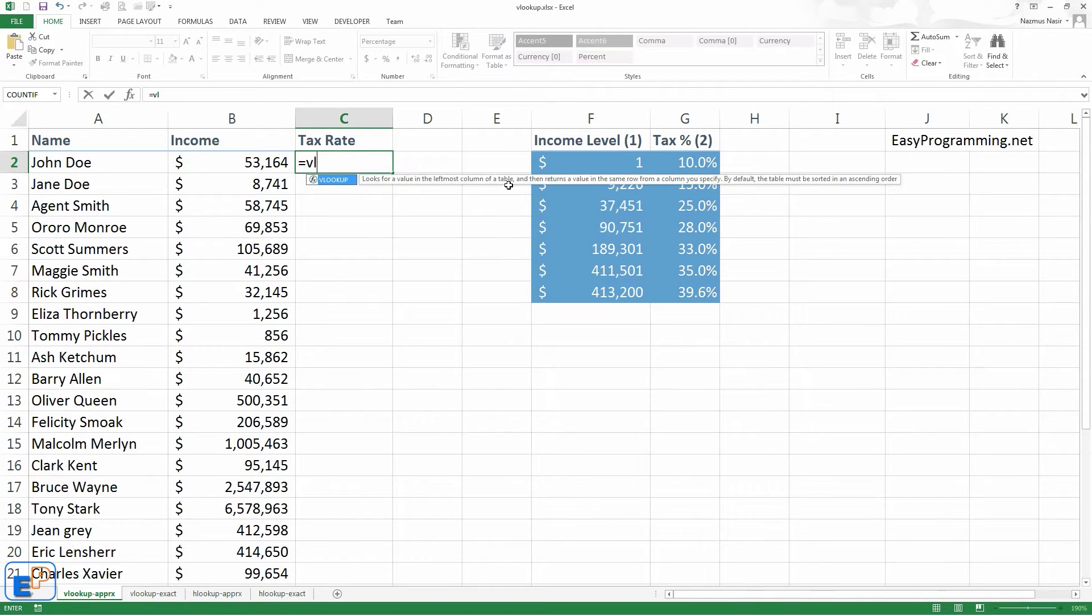
key("Tab")
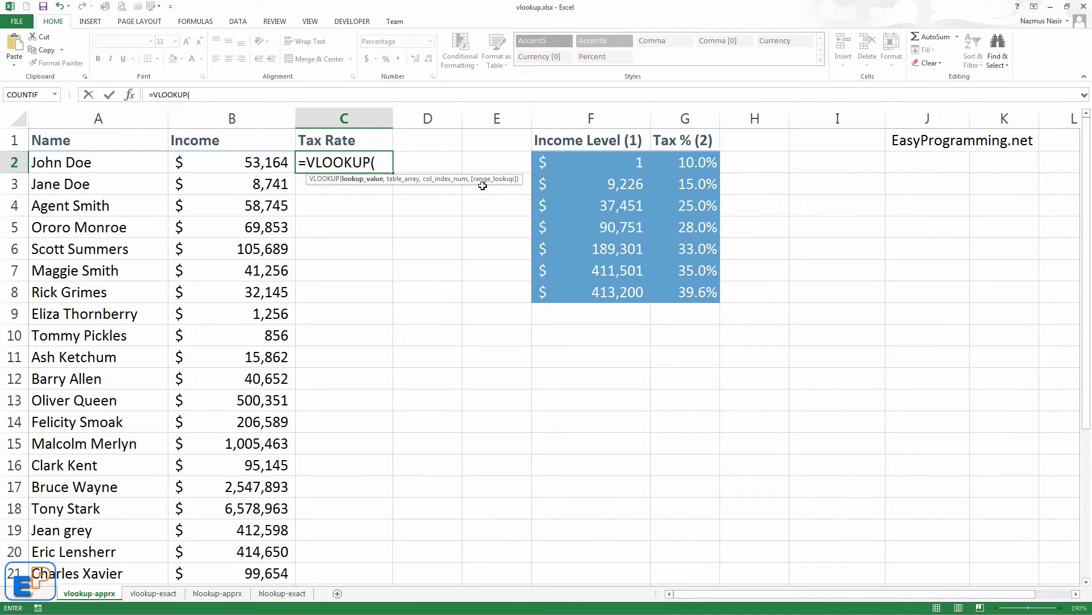
- Enter B2 as lookup value and locked range $F$2:$G$8, giving =VLOOKUP(B2,$F$2:$G$8,
left_click(235, 164)
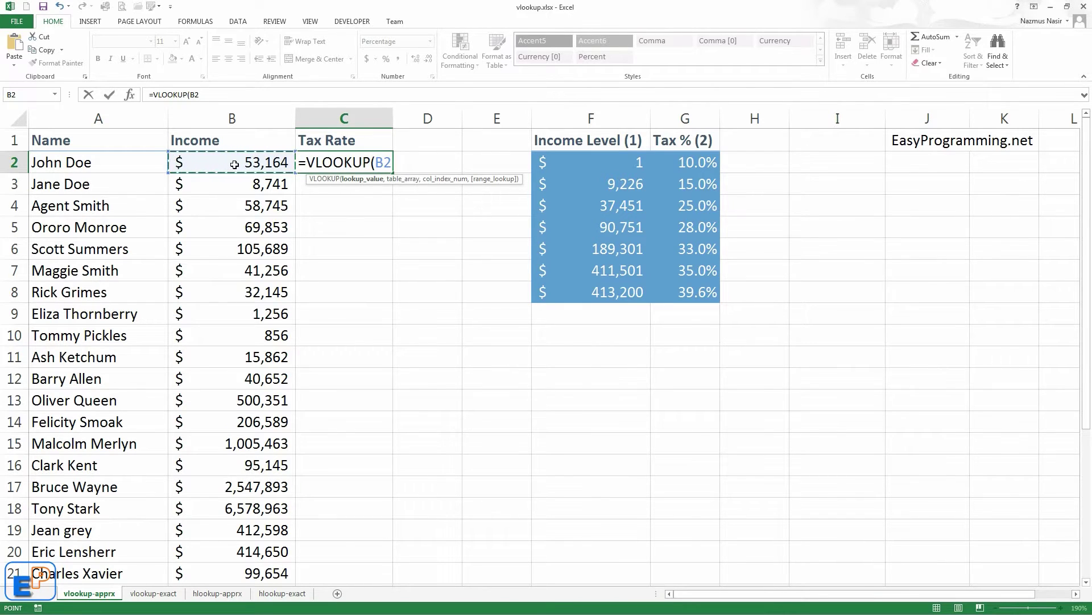
type(",")
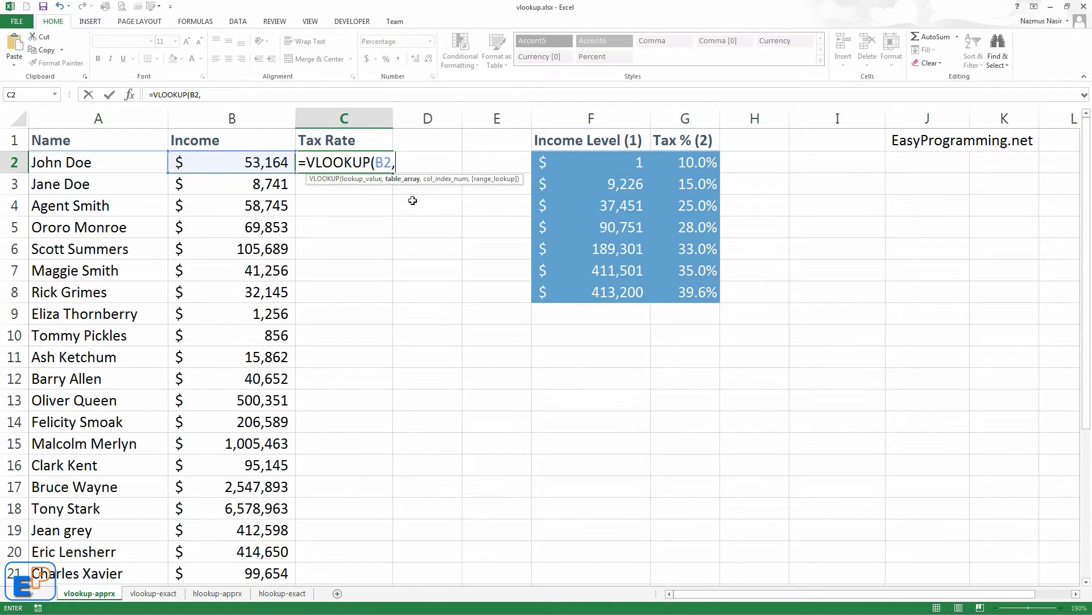
left_click_drag(561, 163, 697, 298)
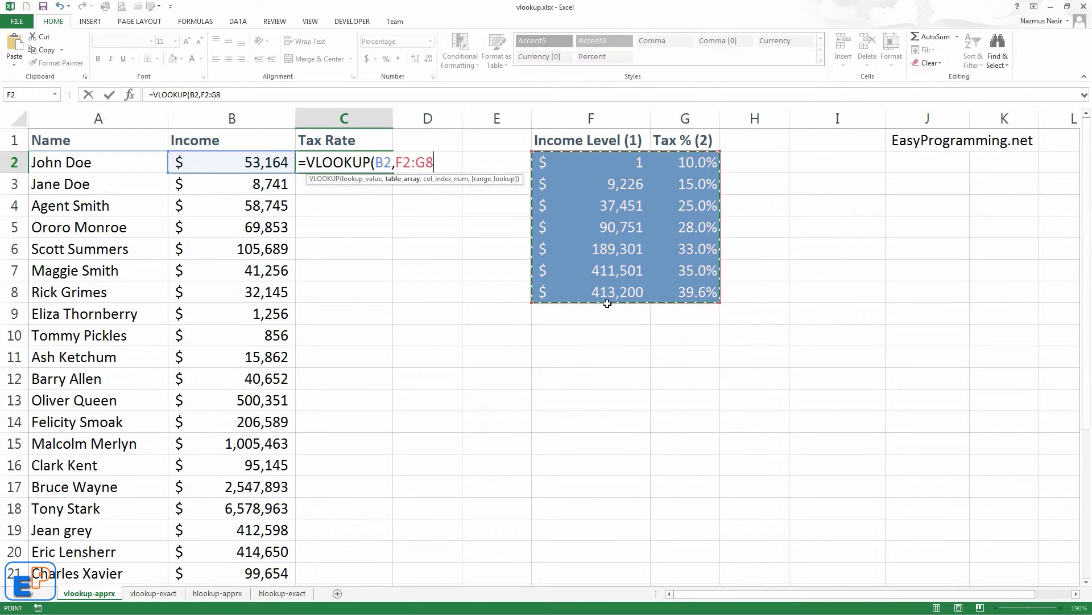
key("F4")
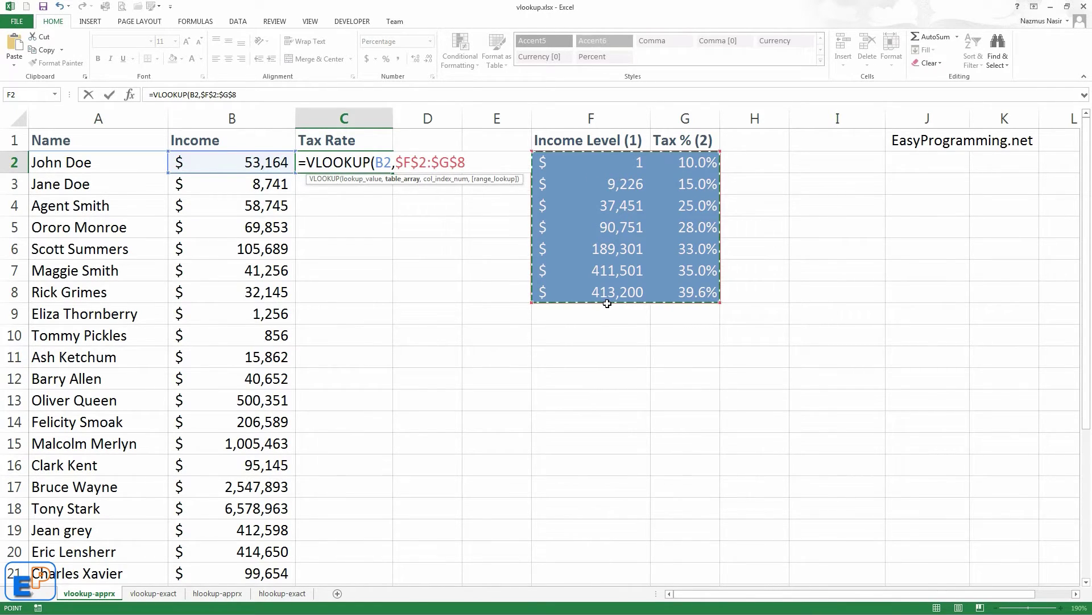
type(",")
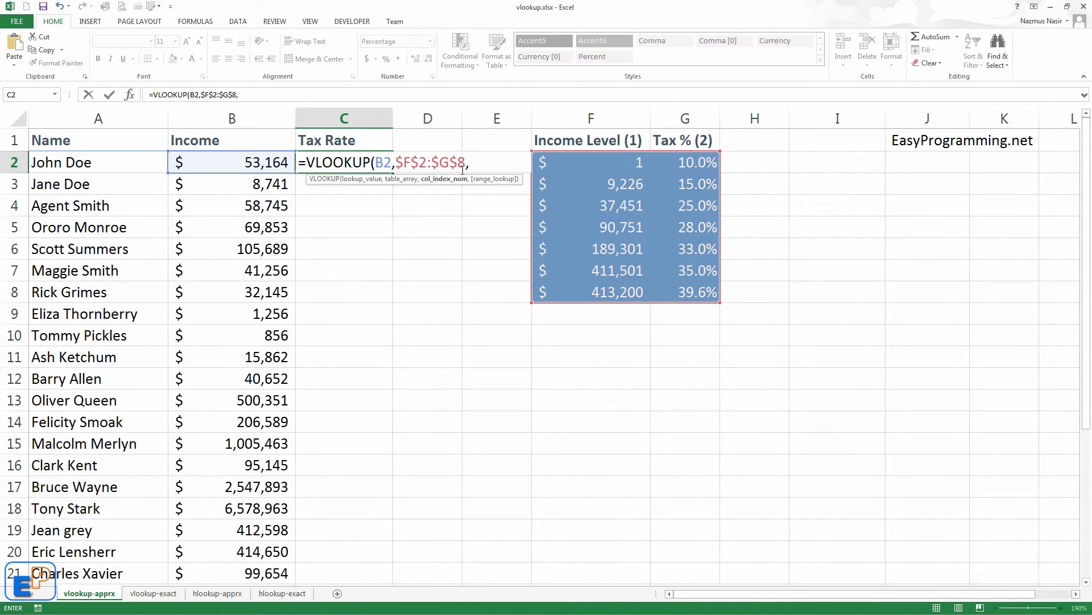
- Finish with column index 2 so =VLOOKUP(B2,$F$2:$G$8,2) returns 25.0% for John Doe
type("2,")
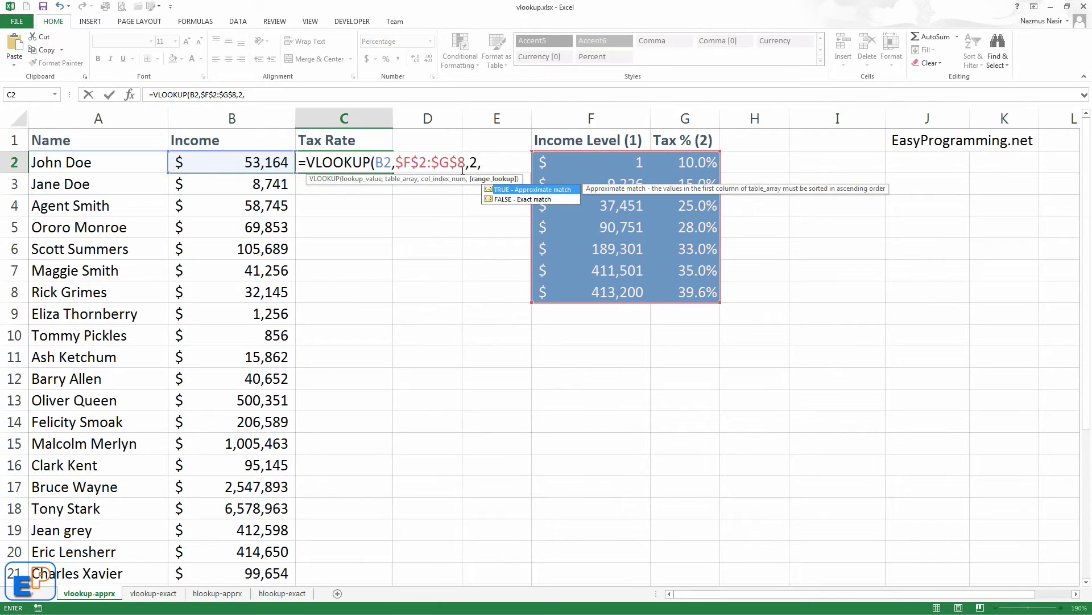
type("1")
key("BackSpace")
key("BackSpace")
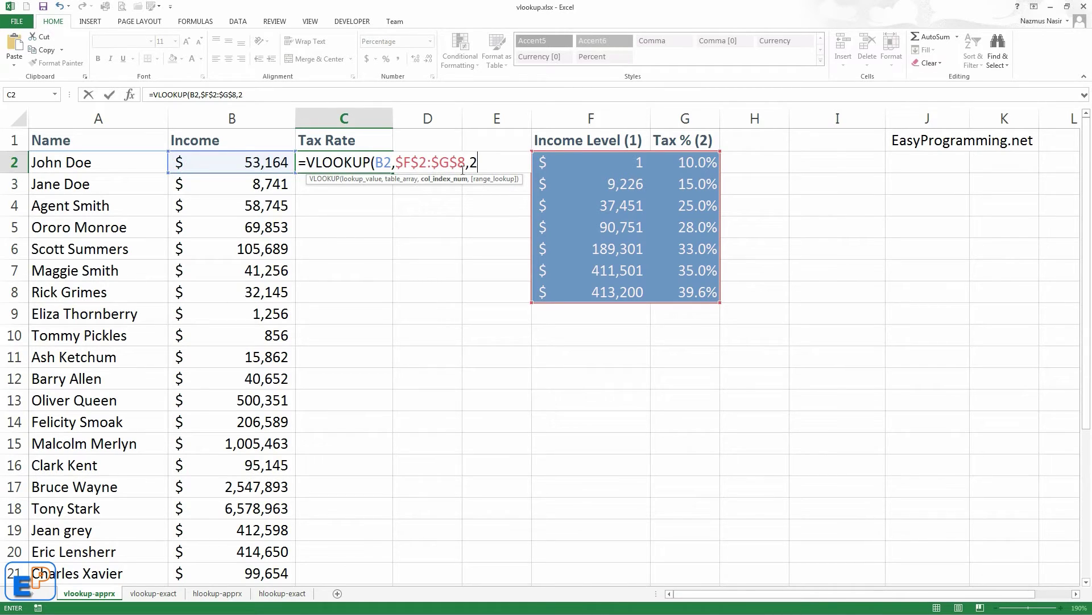
type(")")
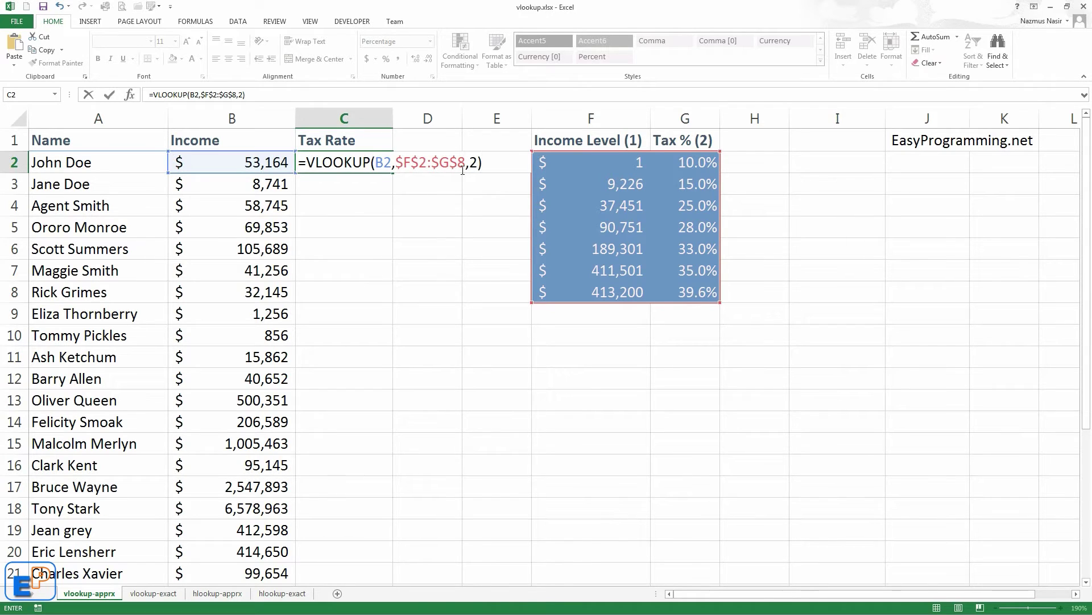
key("Return")
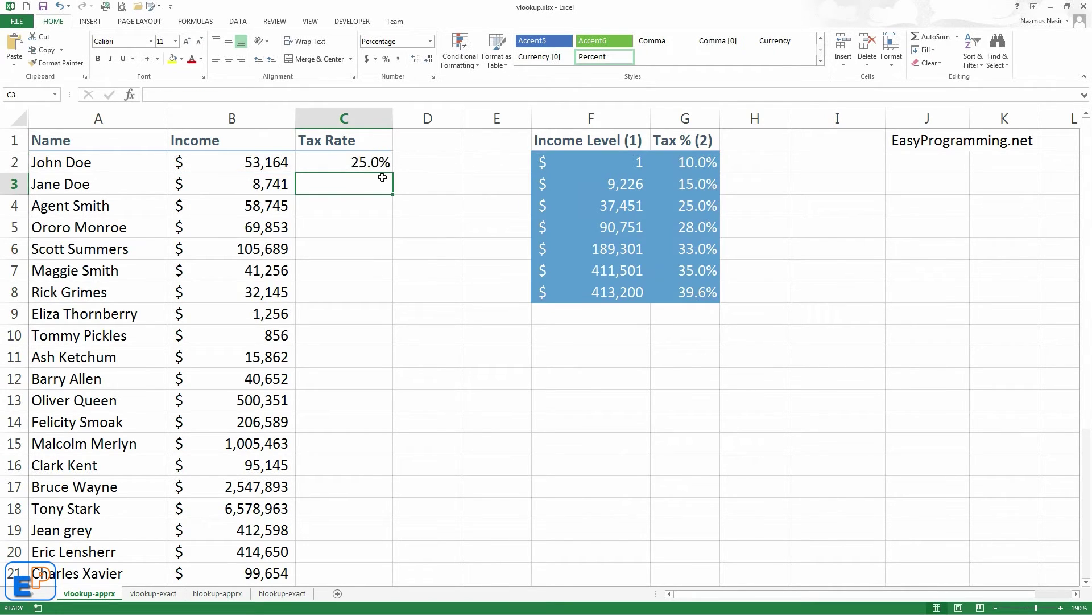
- Copy the formula into C3:C4 and confirm Jane Doe's 8,741 income gets the 10% rate
left_click(364, 162)
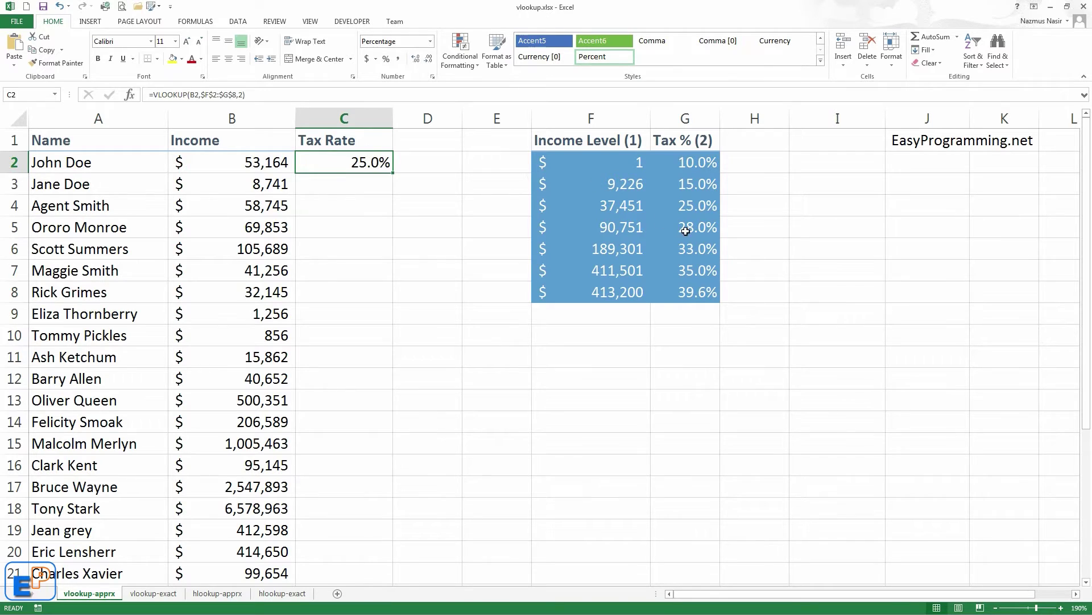
left_click_drag(393, 173, 387, 211)
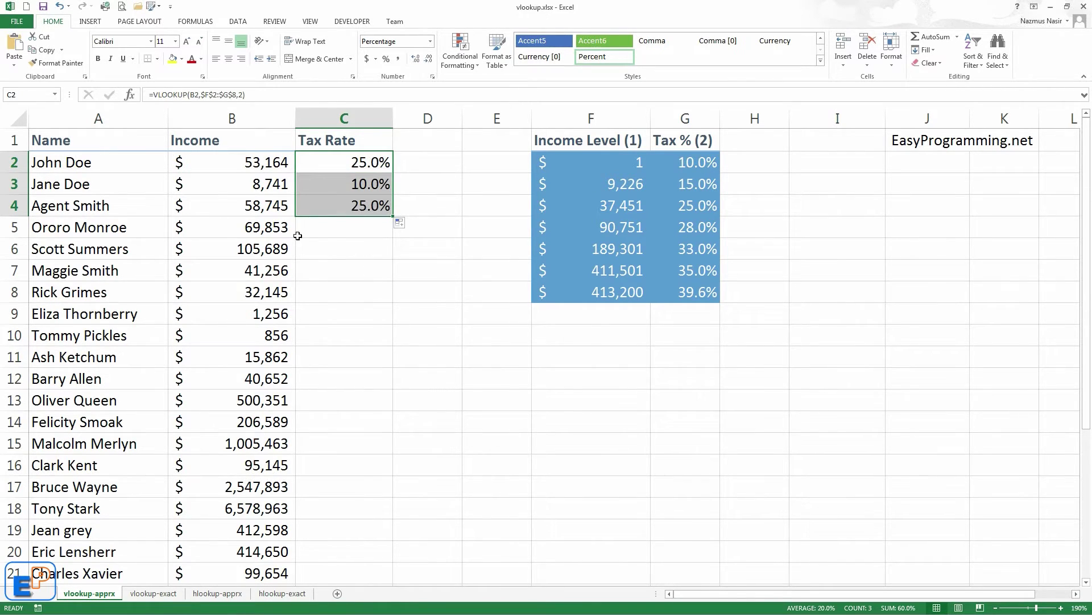
left_click(74, 188)
left_click(245, 187)
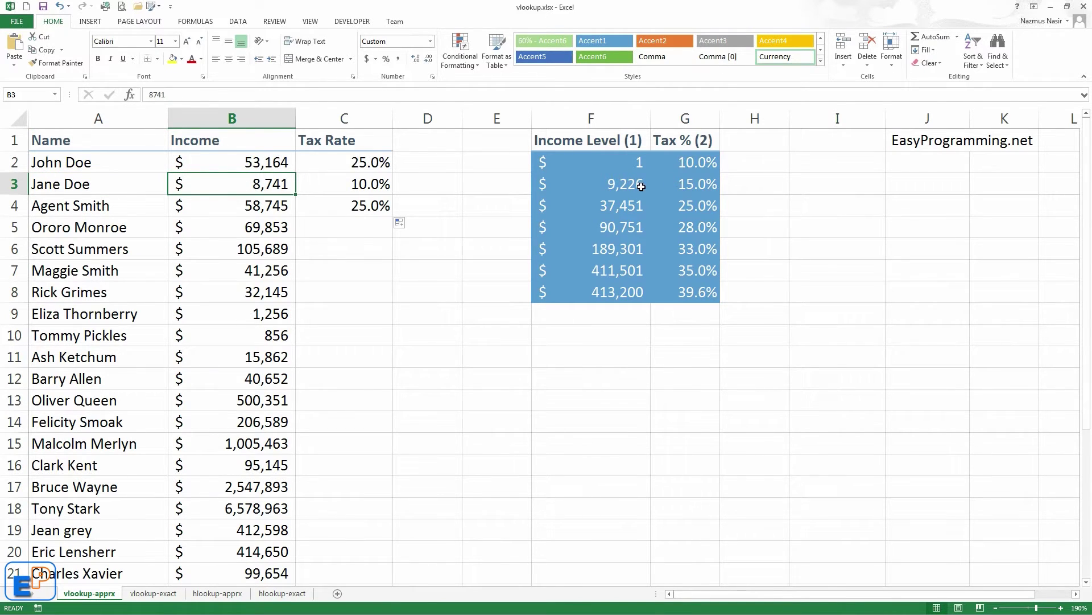
left_click(633, 163)
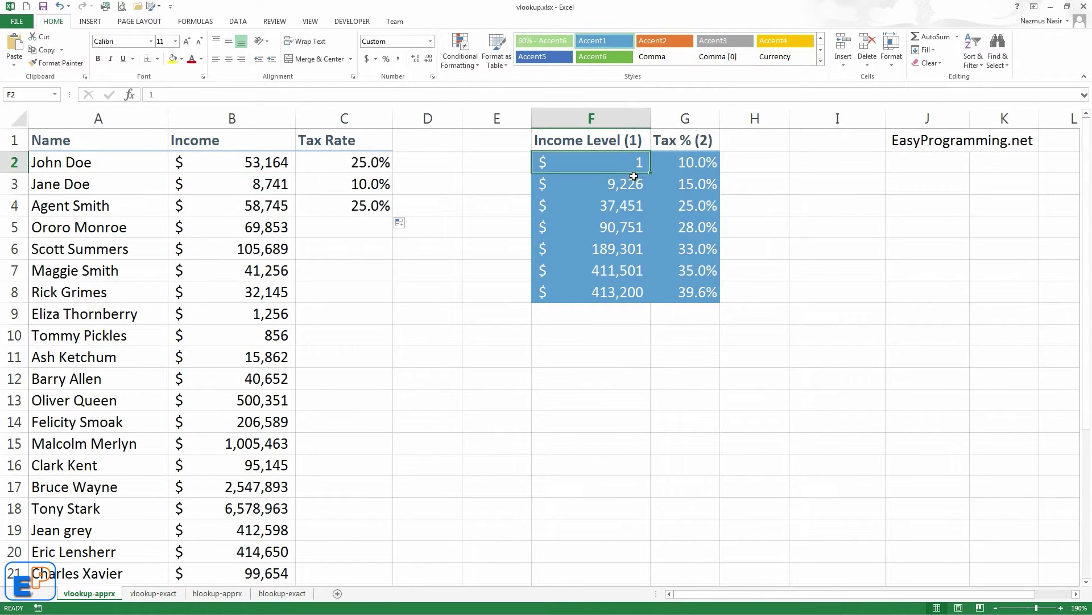
left_click(689, 170)
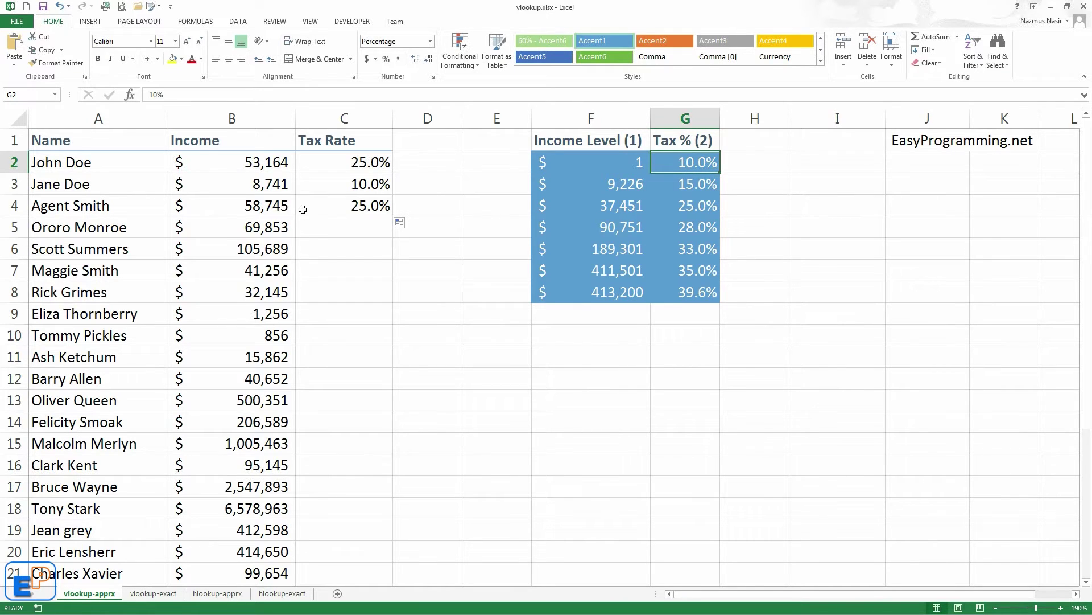
- Extend the tax-rate formula through C6, then fill it down to row 31
left_click(262, 205)
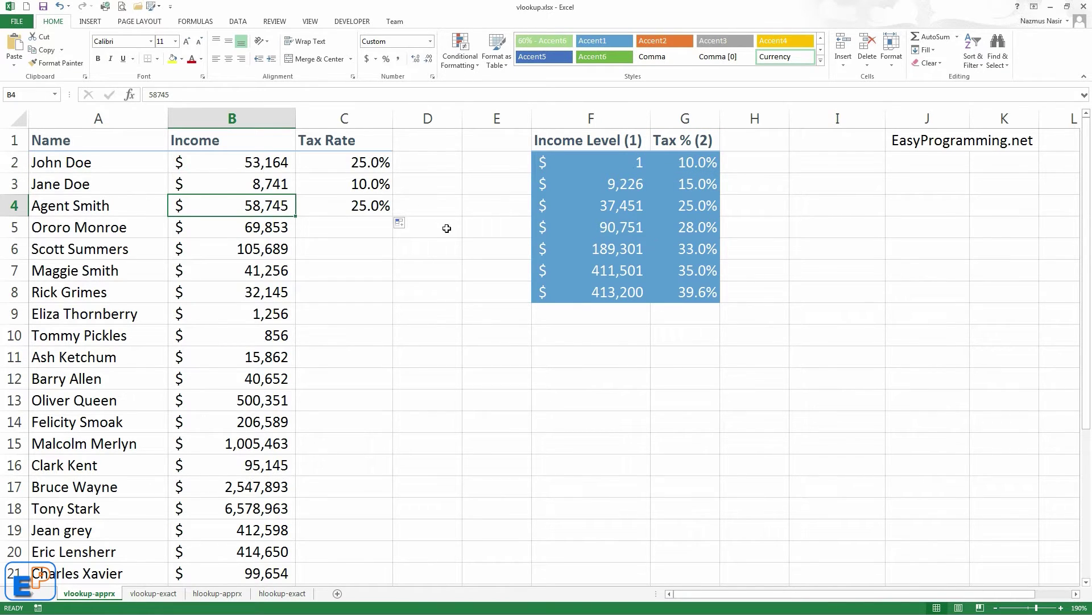
left_click(391, 208)
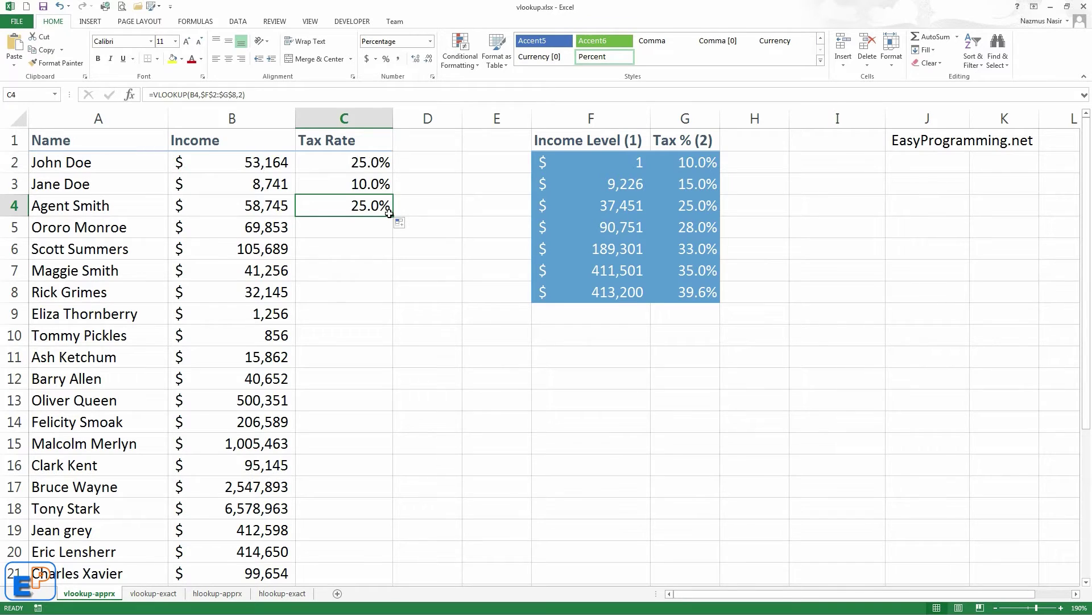
left_click_drag(394, 210, 331, 248)
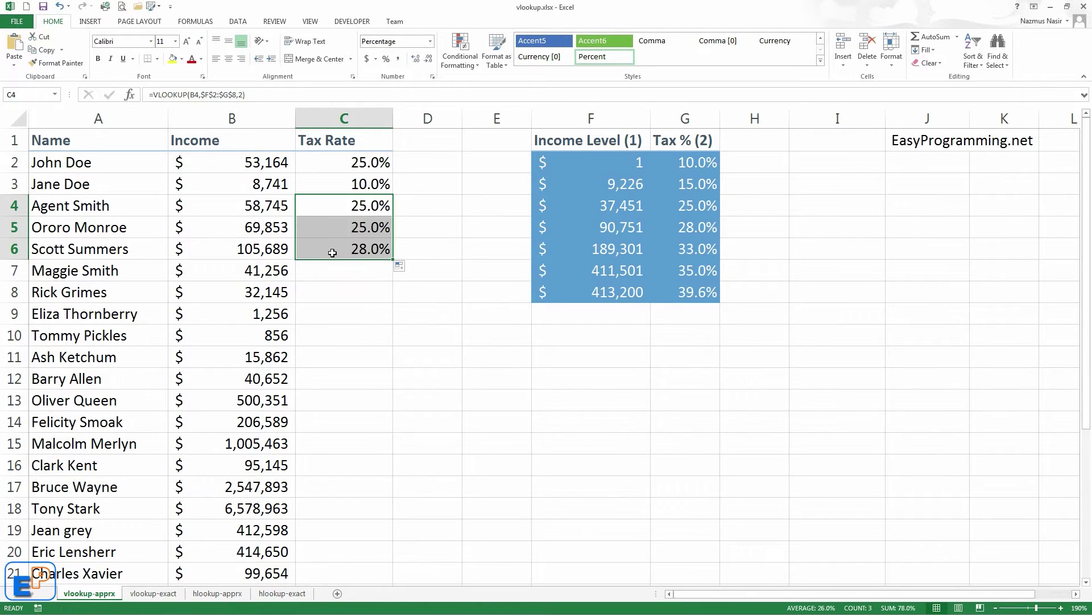
left_click(345, 248)
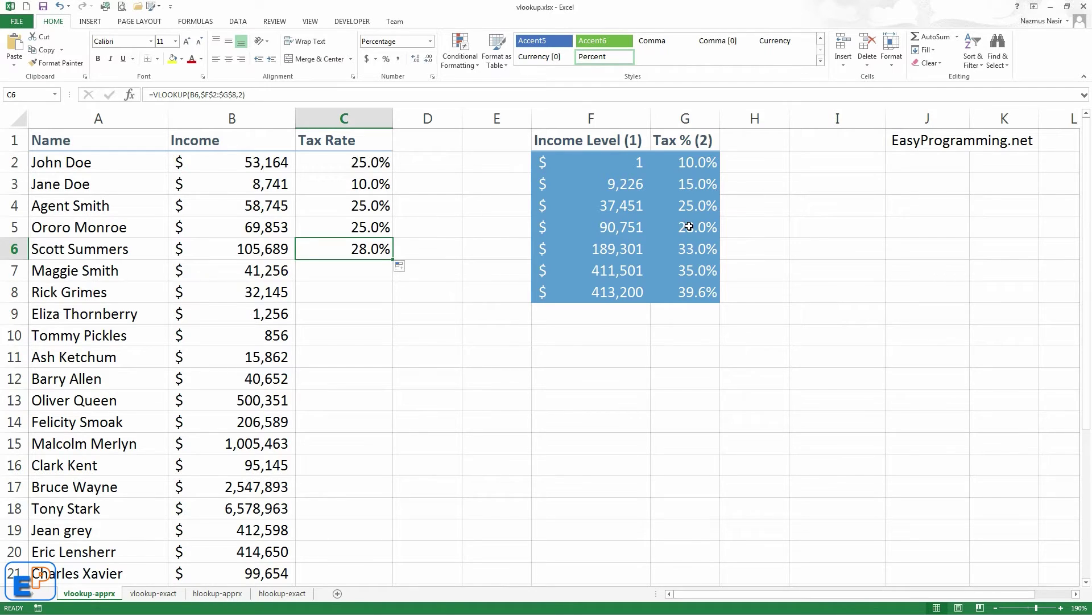
double_click(393, 260)
- Verify Howard Stark's filled-in tax rate in C29 against his income in B29
scroll(450, 433, "down", 5)
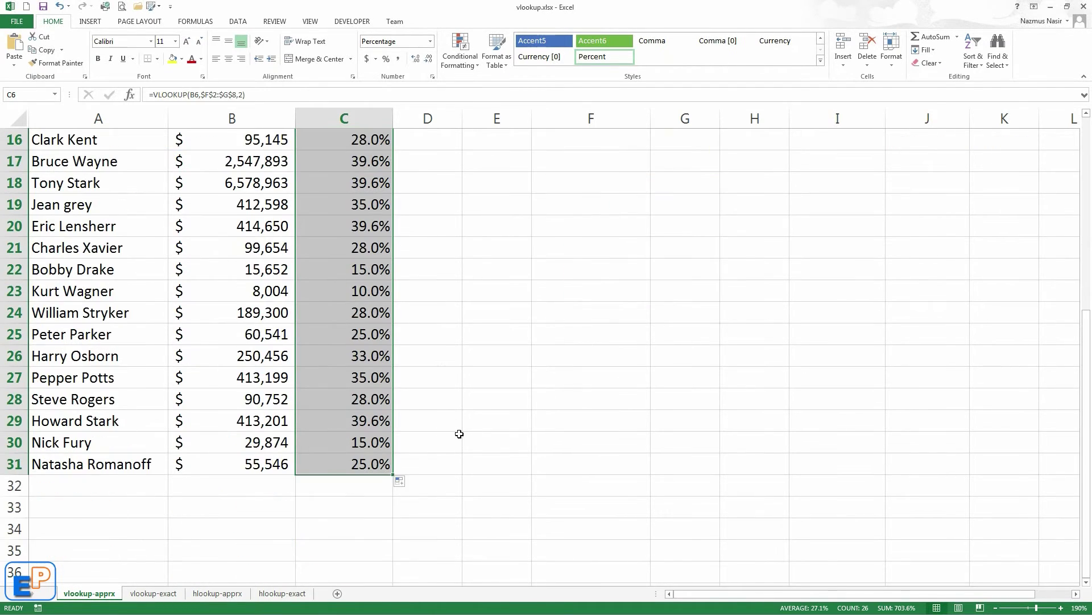
scroll(339, 453, "up", 2)
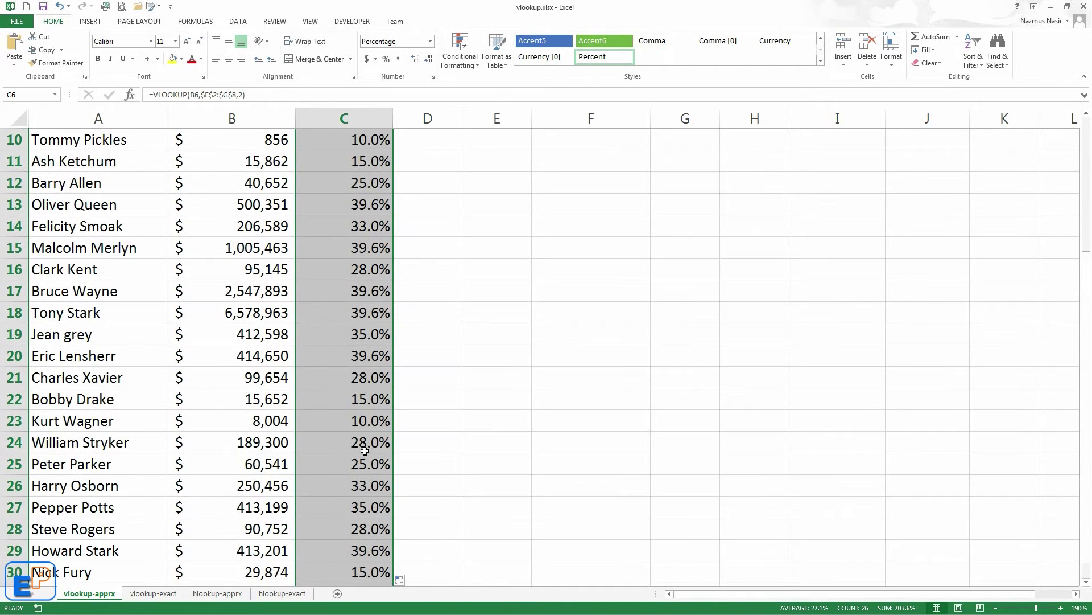
scroll(365, 451, "down", 1)
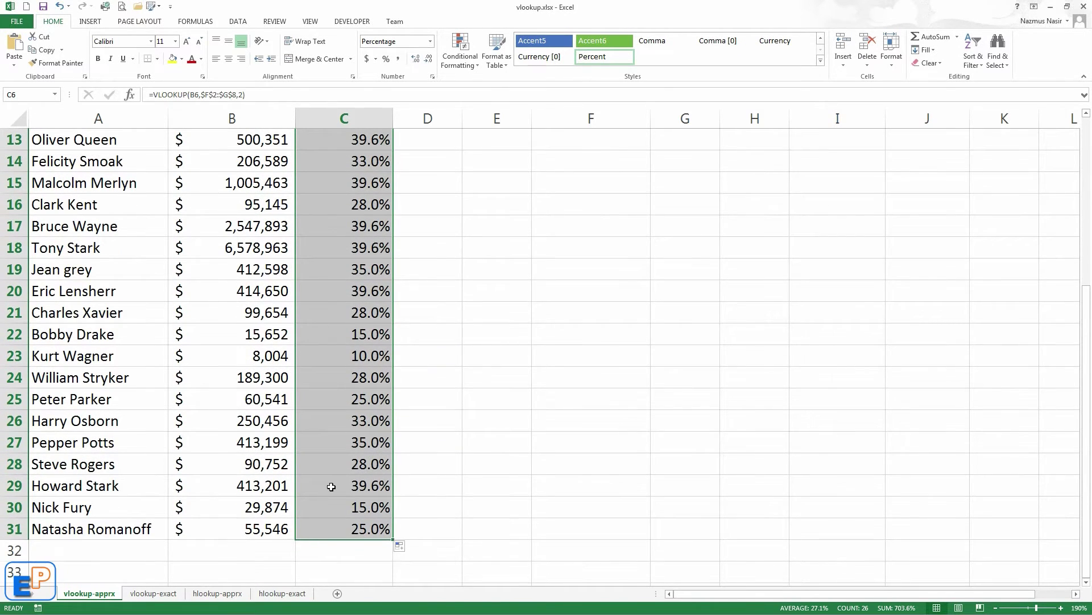
left_click(331, 486)
scroll(610, 459, "up", 3)
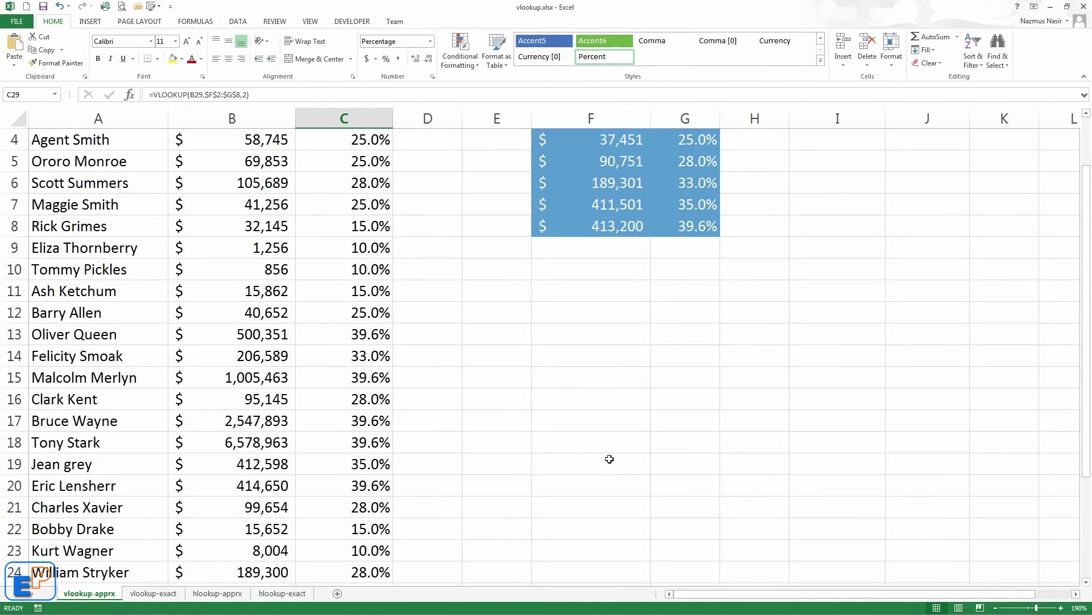
scroll(609, 459, "up", 1)
scroll(500, 391, "down", 5)
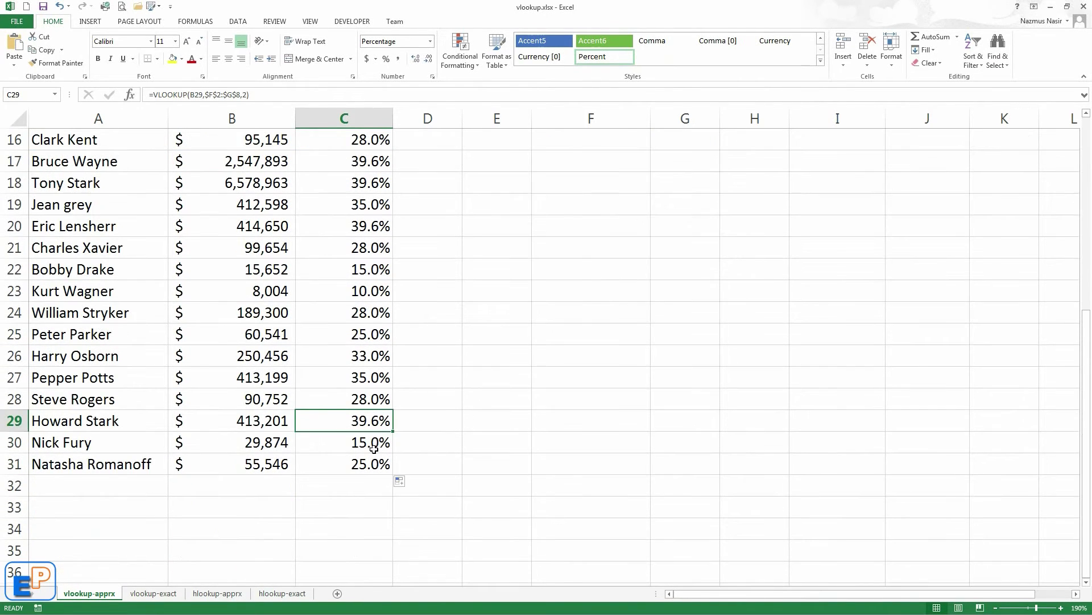
left_click(277, 421)
scroll(629, 315, "up", 3)
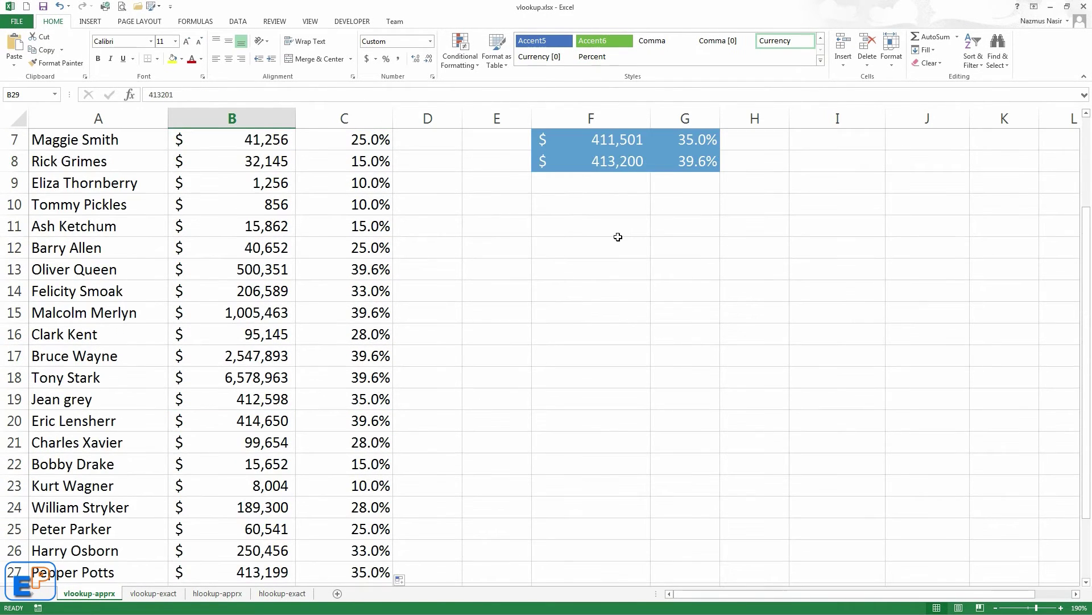
scroll(633, 164, "up", 2)
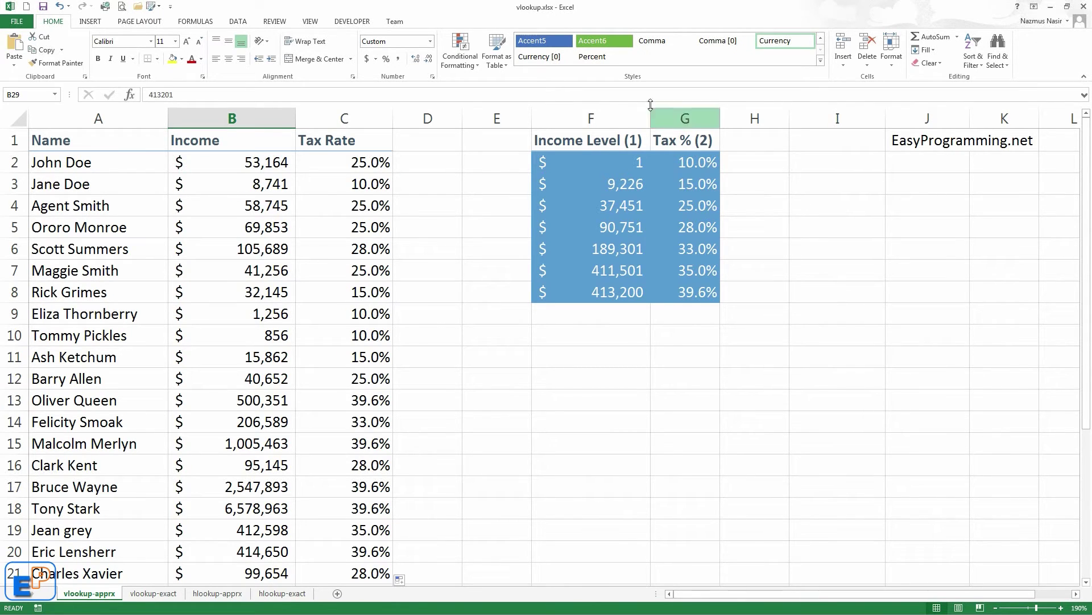
left_click(153, 593)
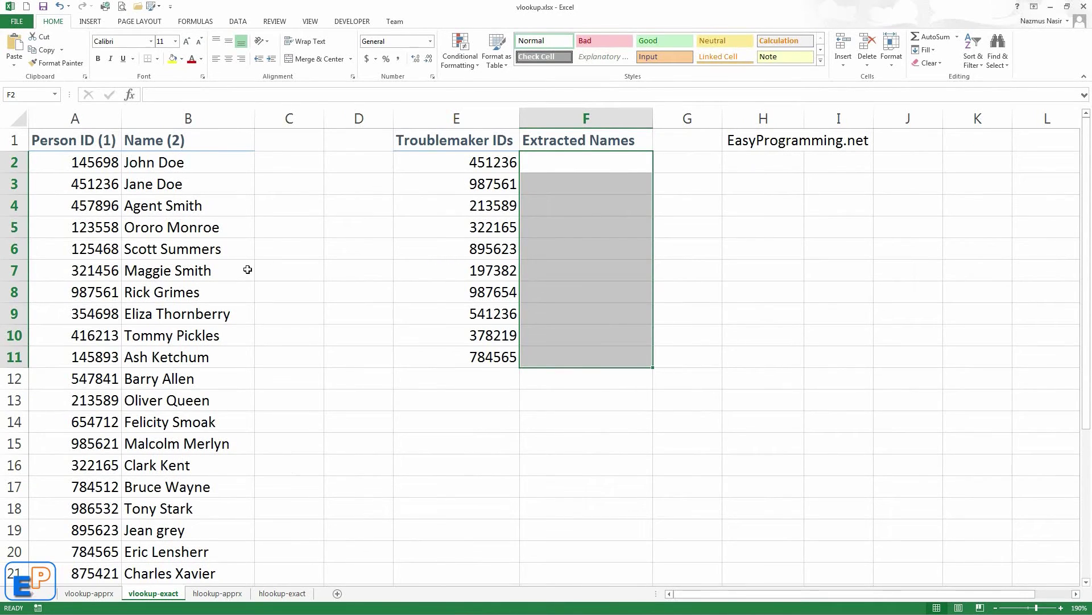
- Review the Person ID and Name table in columns A and B, starting at A2 and B2
left_click(293, 163)
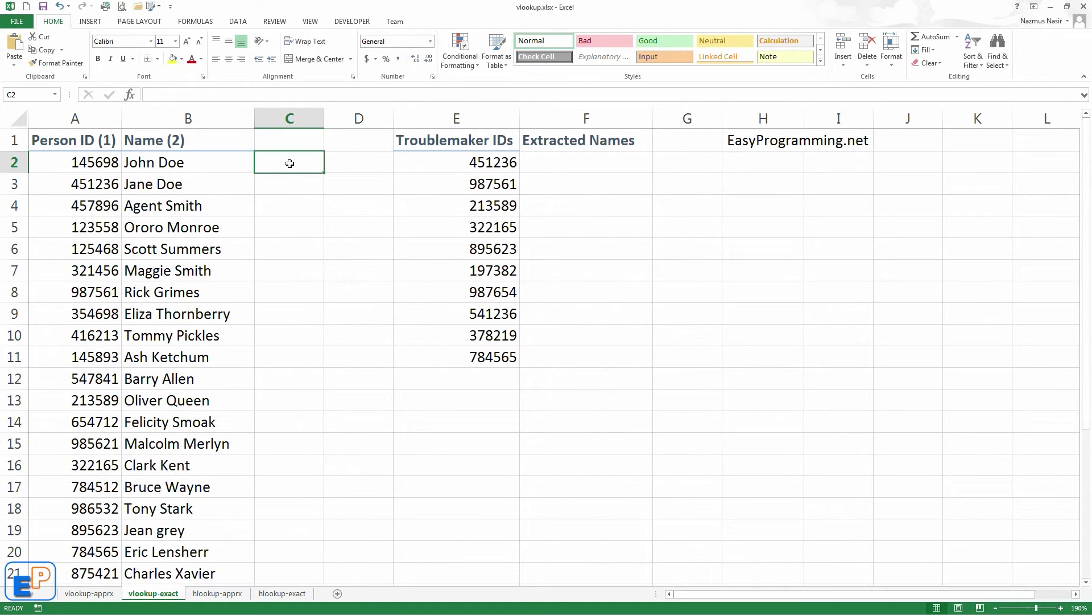
left_click_drag(102, 139, 199, 478)
scroll(198, 453, "down", 4)
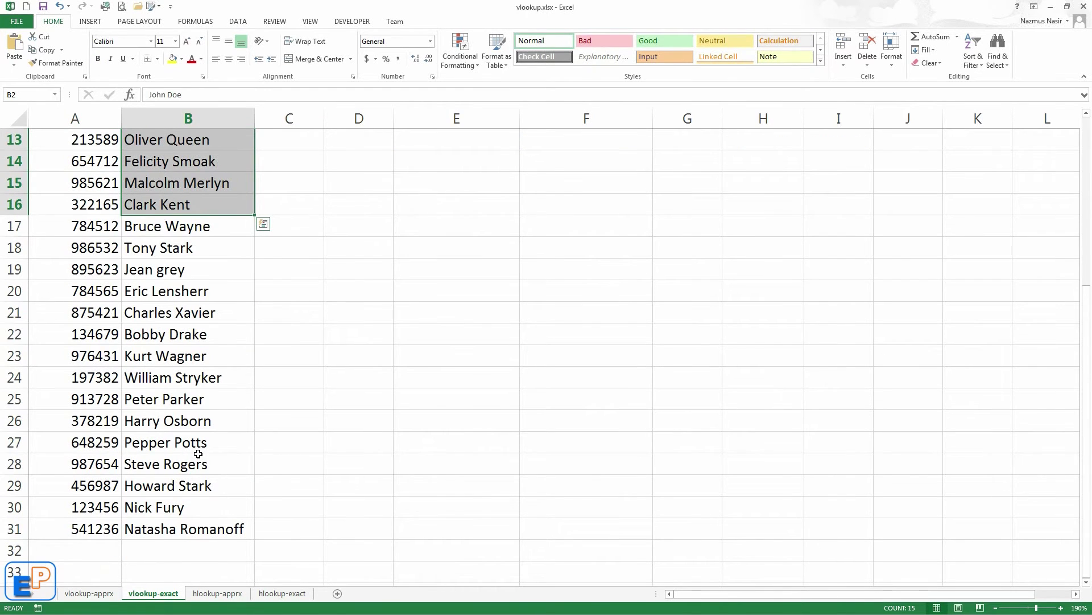
scroll(198, 453, "up", 4)
left_click(99, 162)
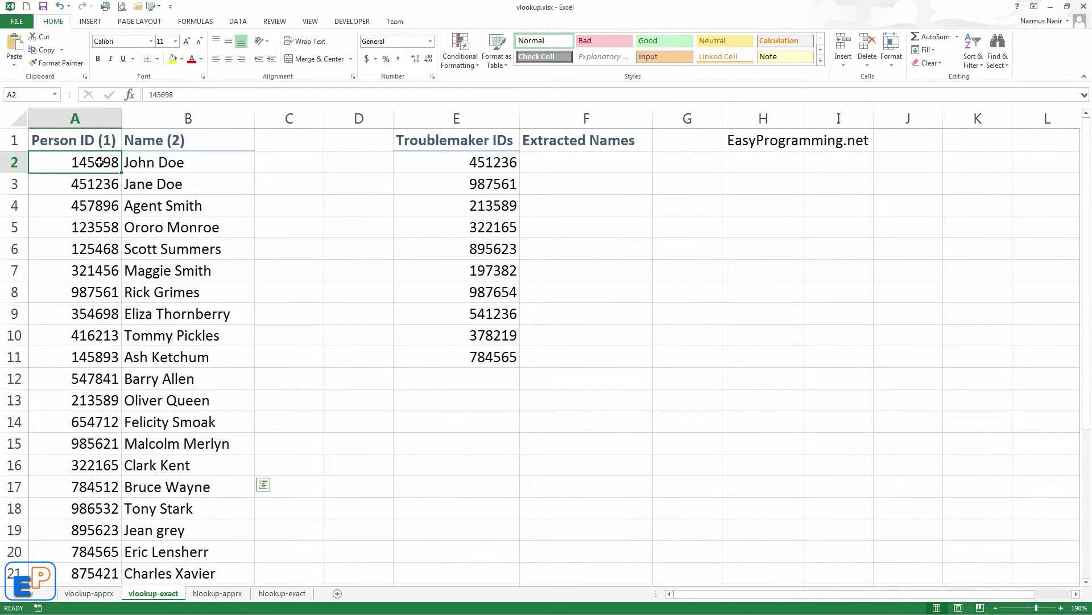
scroll(106, 253, "down", 3)
scroll(125, 268, "up", 3)
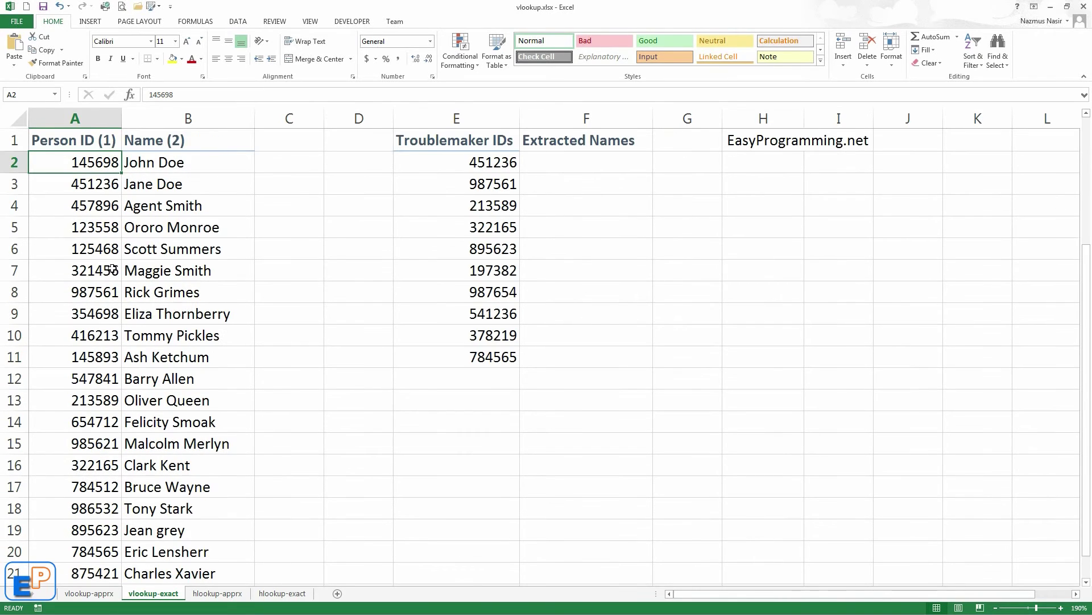
left_click(160, 162)
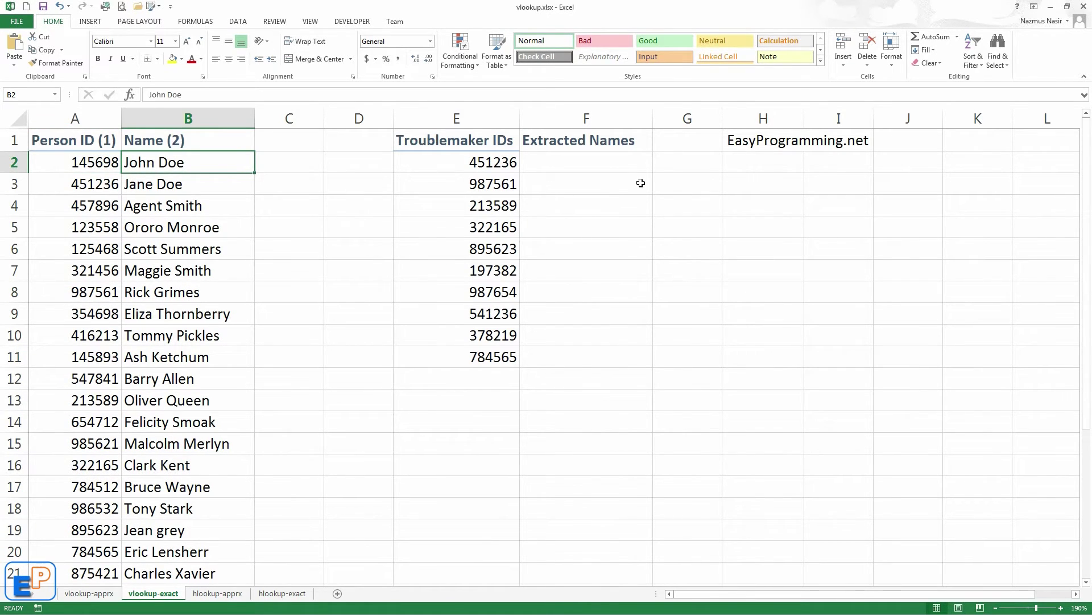
- Point out empty Extracted Names cell F2 and the Troublemaker IDs in column E, starting 451236
left_click(610, 162)
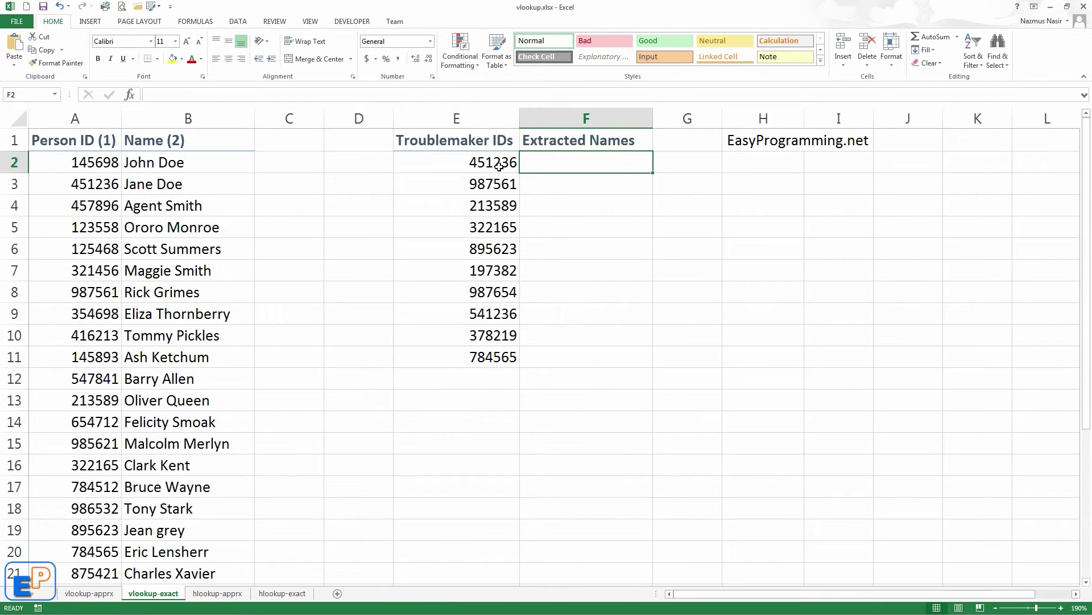
left_click_drag(499, 168, 494, 354)
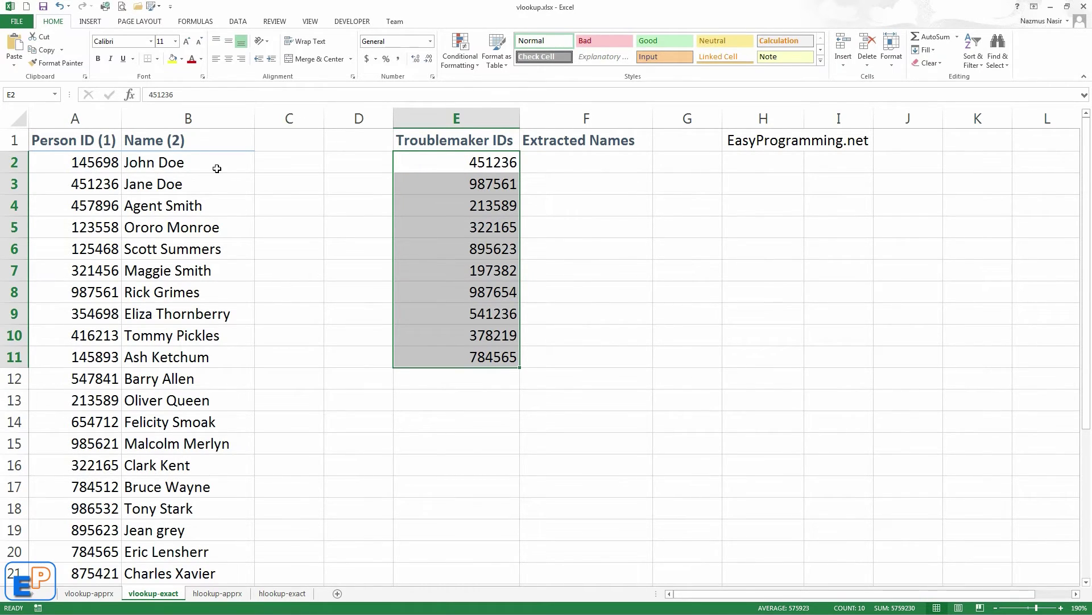
left_click(213, 168)
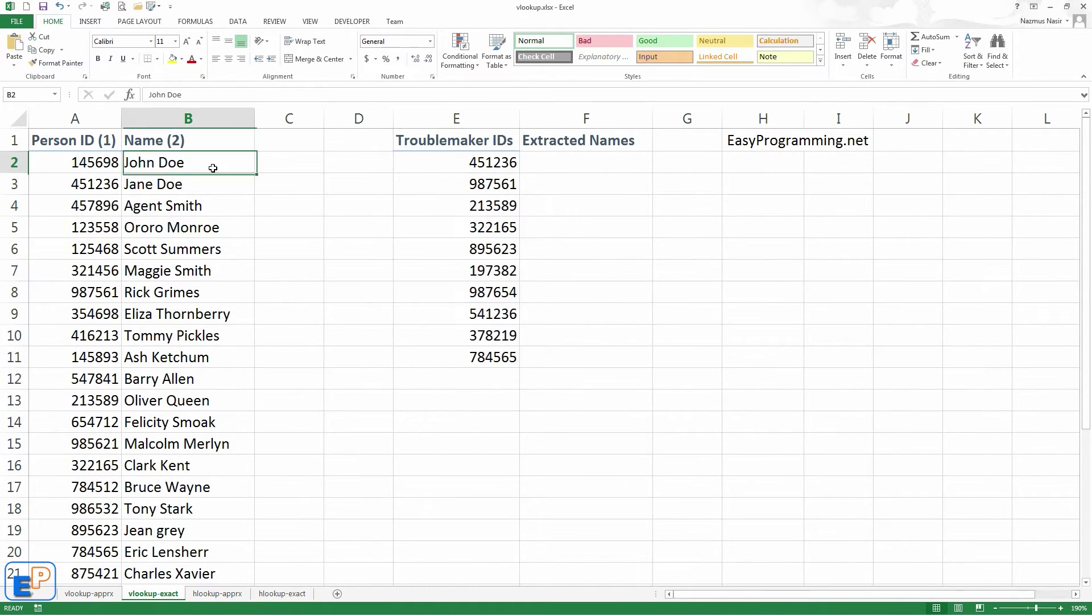
left_click(466, 164)
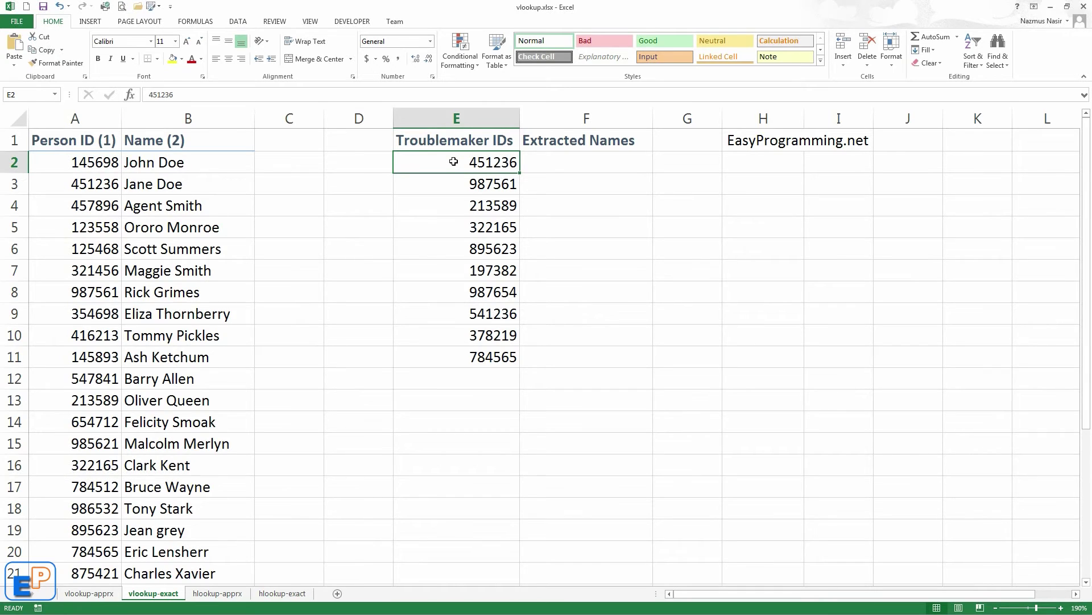
- Start =VLOOKUP( in F2 with E2 as lookup value and absolute range $A$2:$B$31
left_click(575, 161)
type("=")
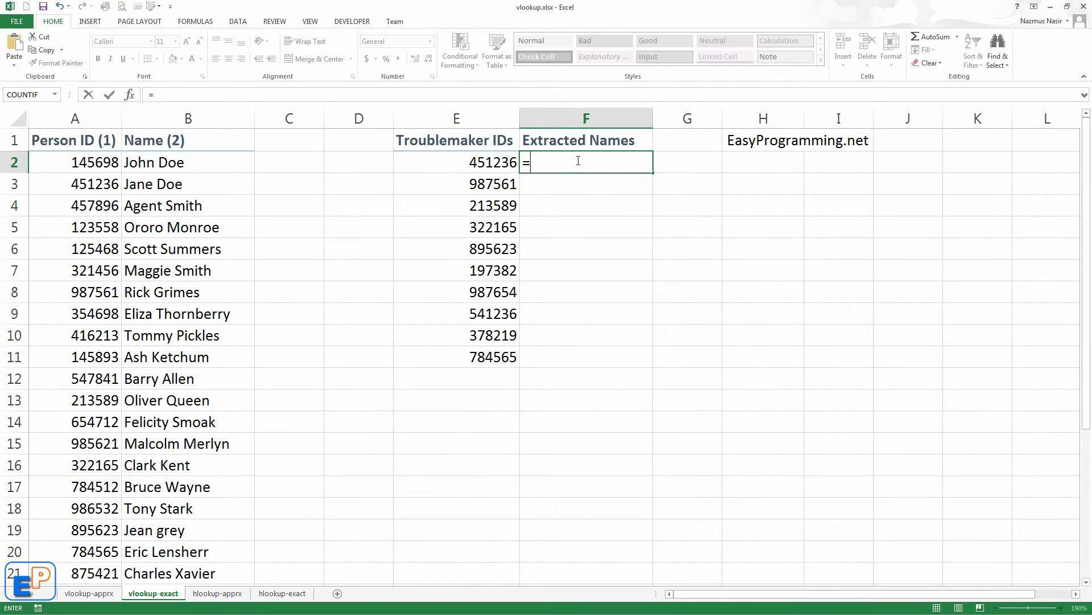
type("vl")
key("Tab")
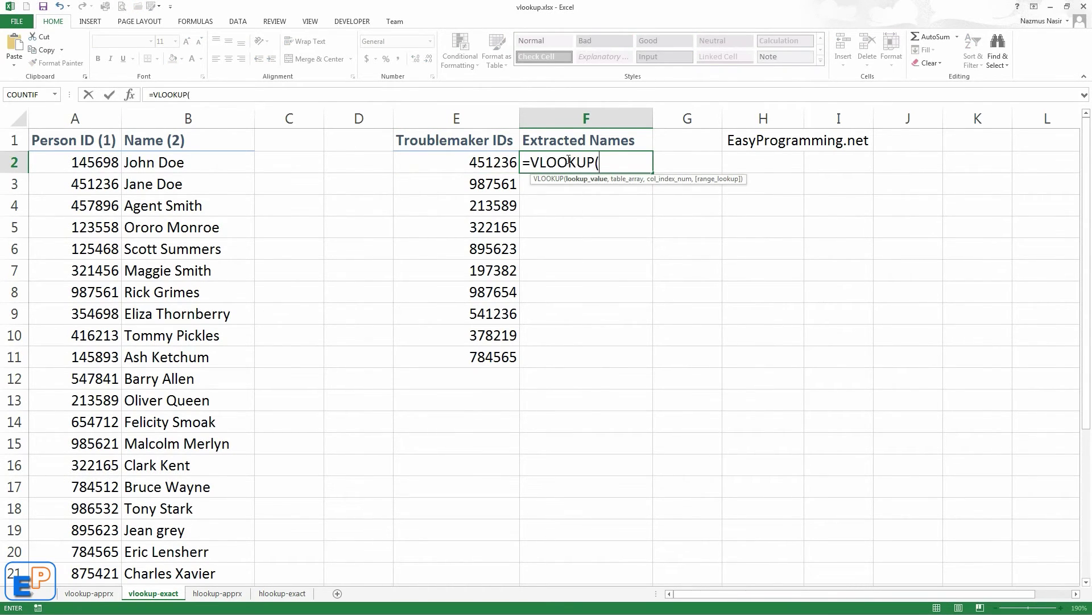
left_click(466, 166)
type(",")
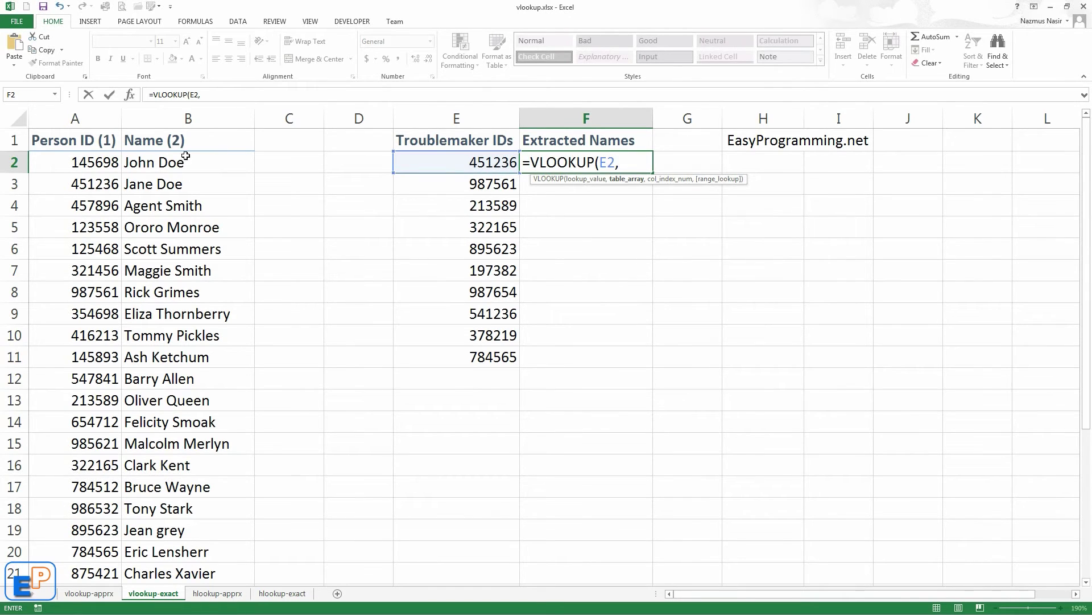
left_click_drag(97, 161, 253, 581)
left_click_drag(198, 177, 199, 178)
key("F4")
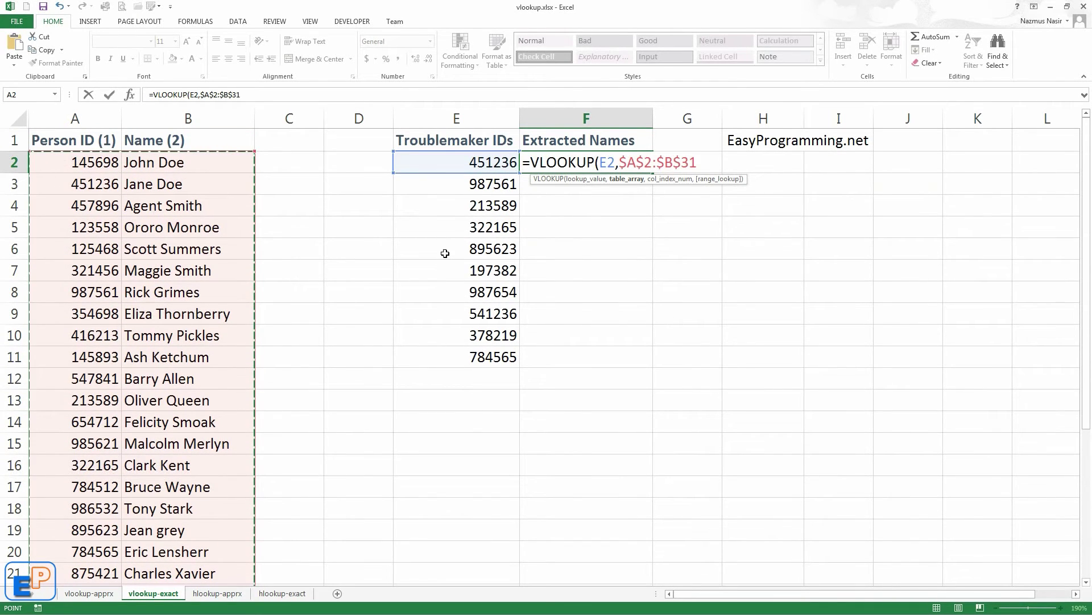
- Add column index 2 and commit =VLOOKUP(E2,$A$2:$B$31,2), which returns Harry Osborn
type(",")
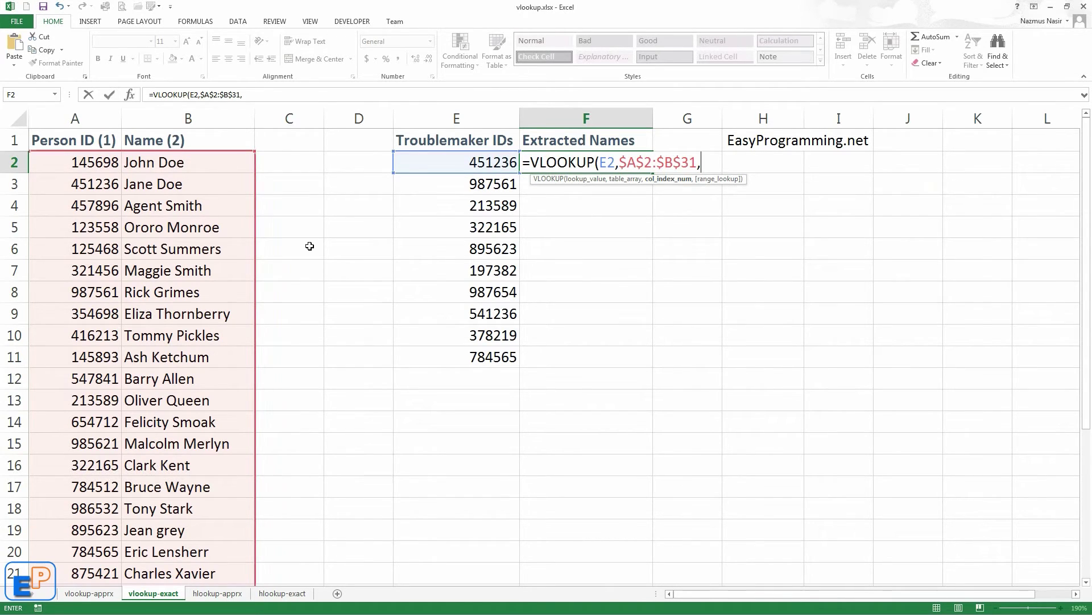
type("2")
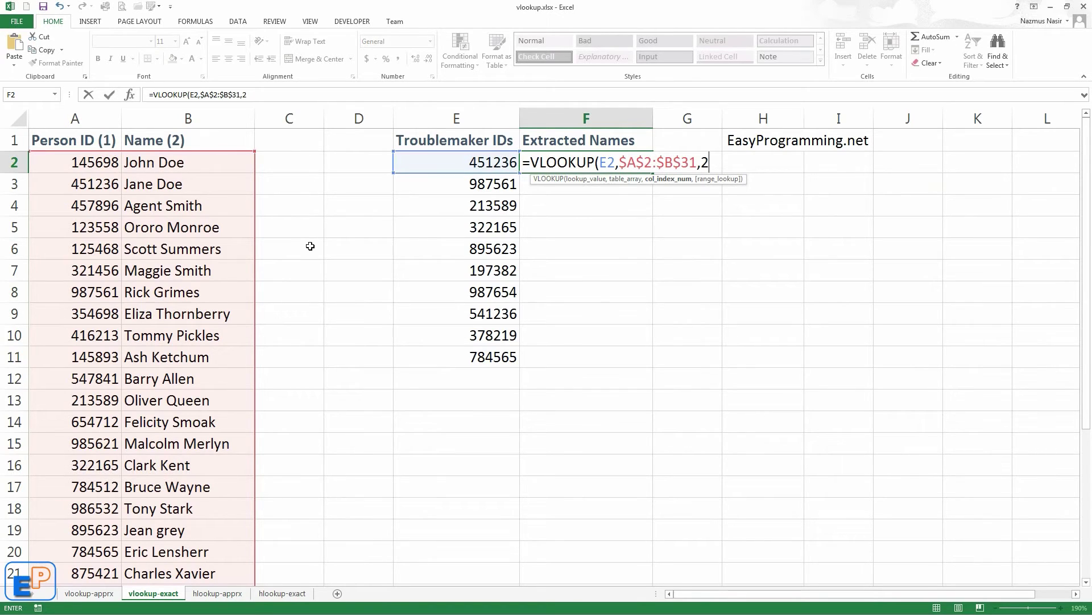
type(",")
key("BackSpace")
type(")")
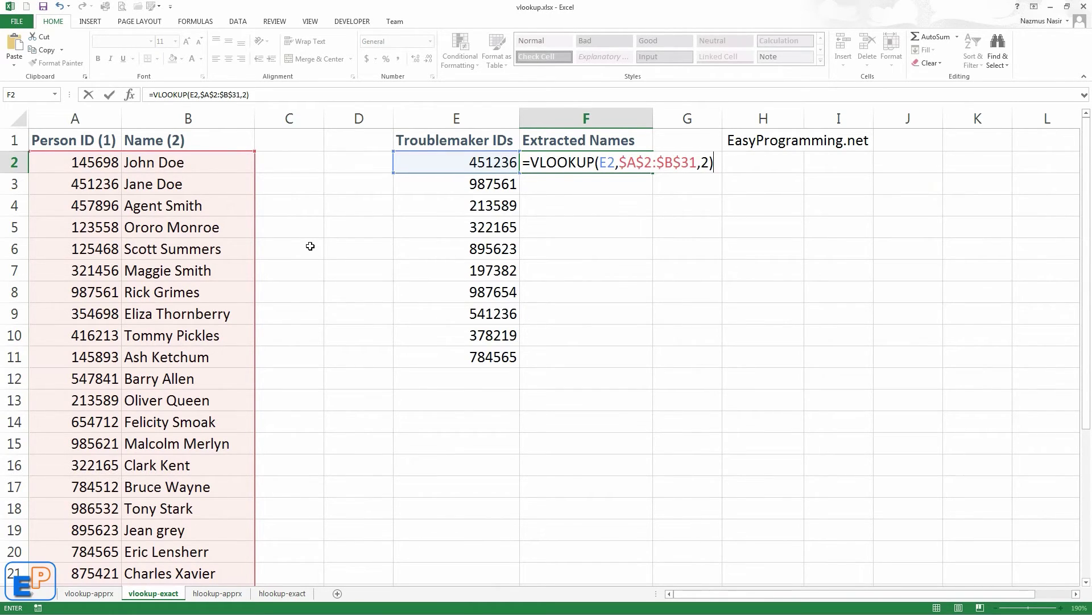
key("Return")
key("Up")
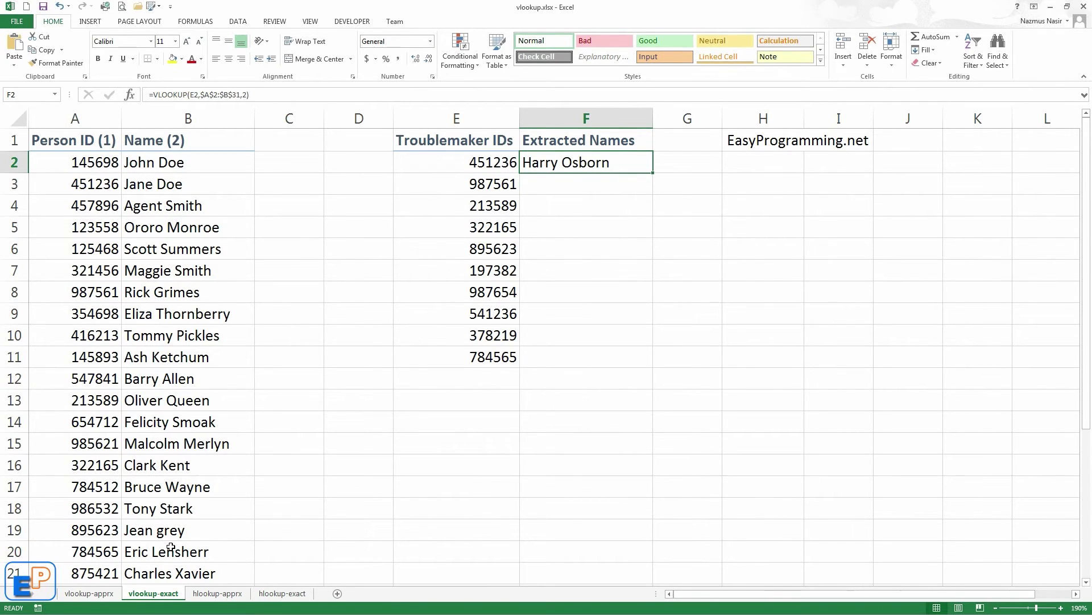
scroll(183, 549, "down", 2)
scroll(186, 549, "down", 1)
left_click(171, 488)
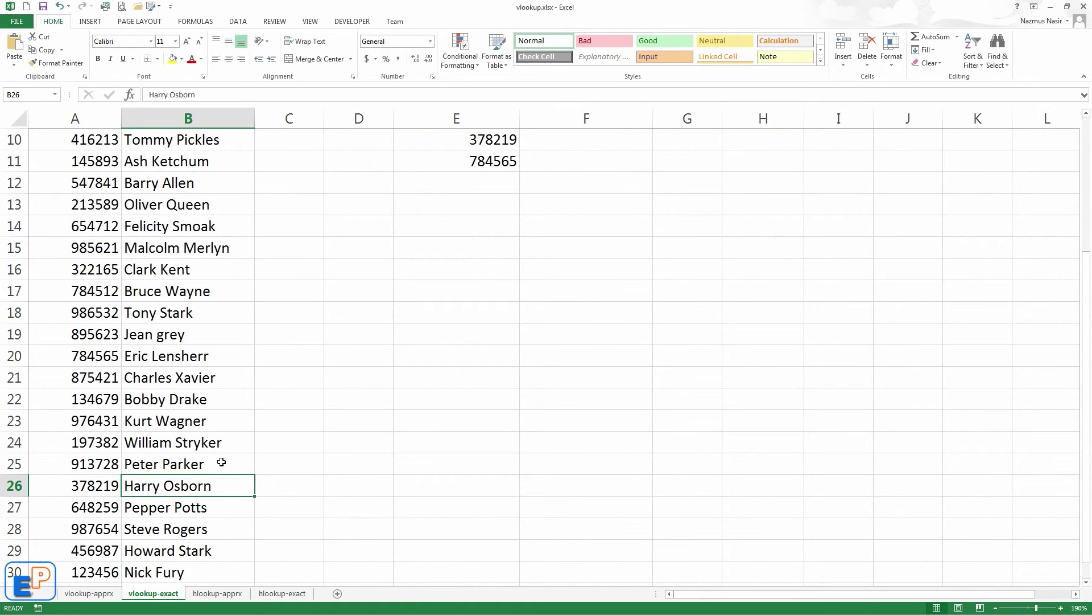
left_click(86, 485)
scroll(353, 415, "up", 3)
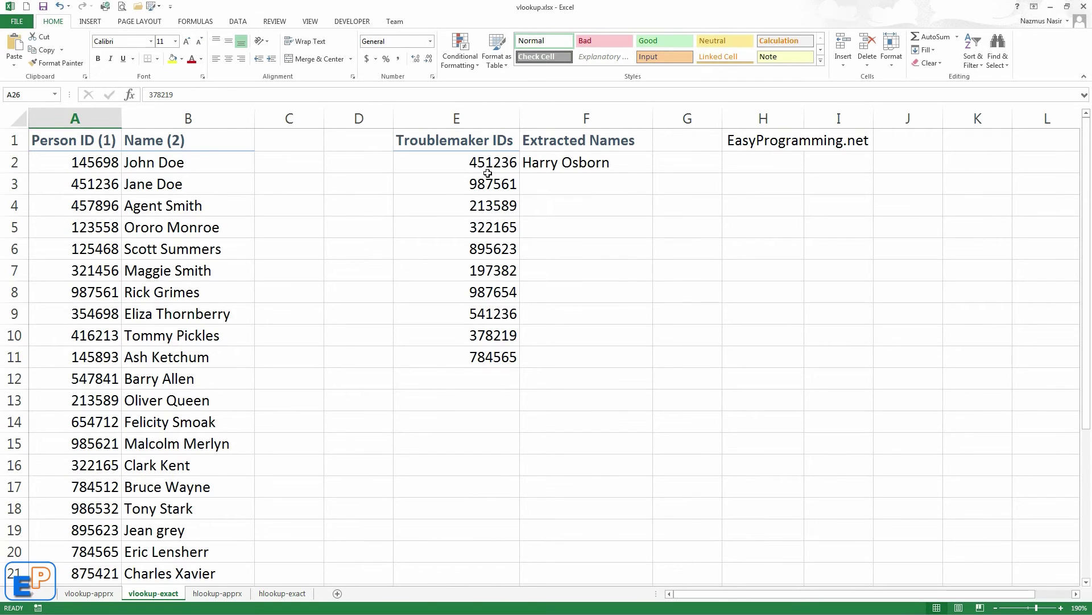
scroll(128, 419, "down", 3)
scroll(268, 419, "up", 3)
scroll(117, 487, "down", 3)
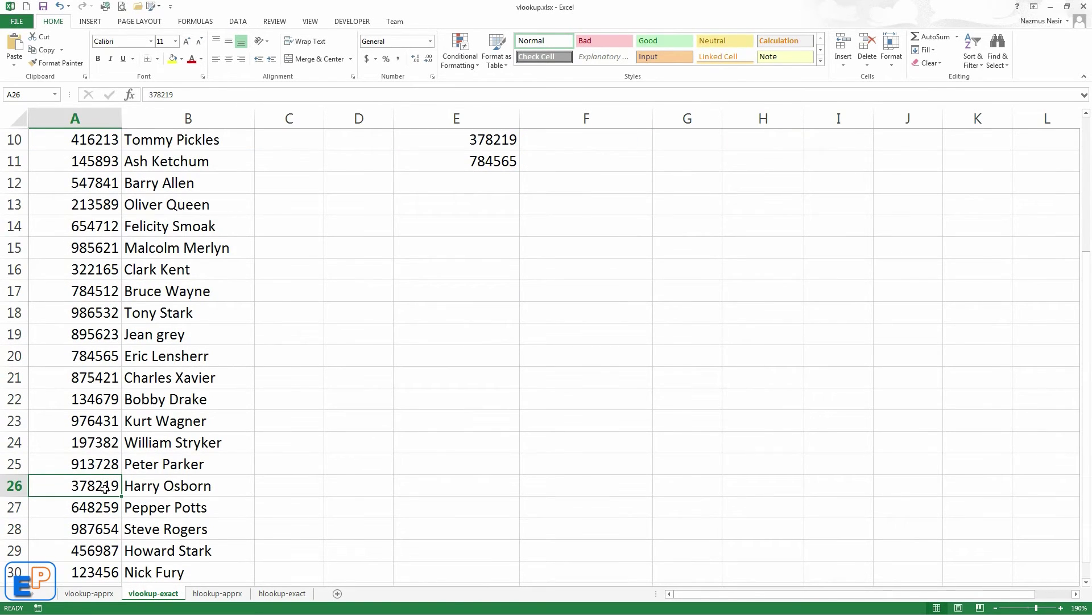
scroll(438, 329, "up", 3)
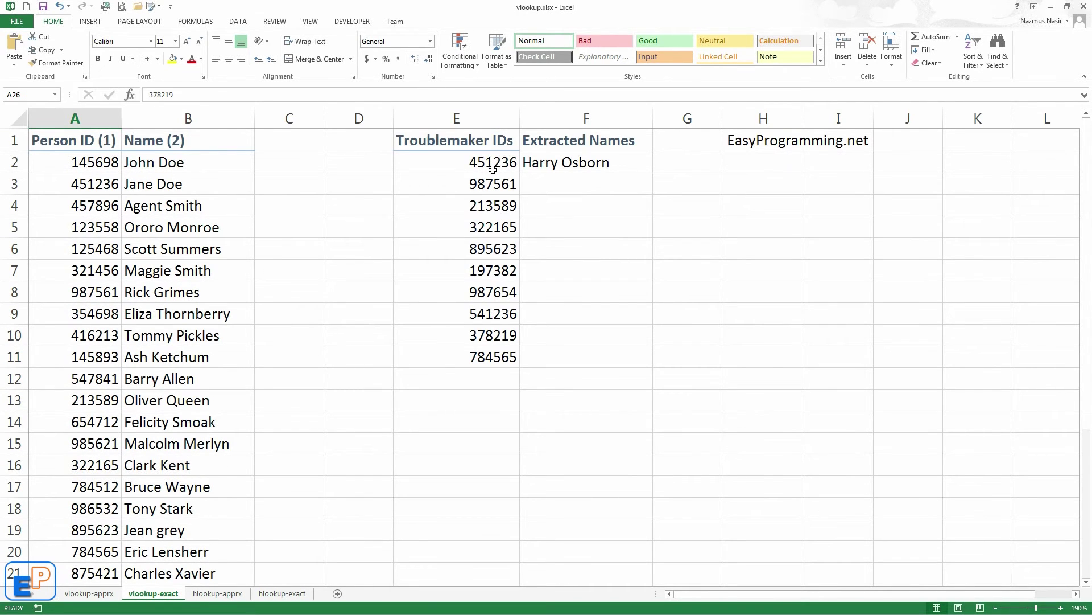
left_click(554, 159)
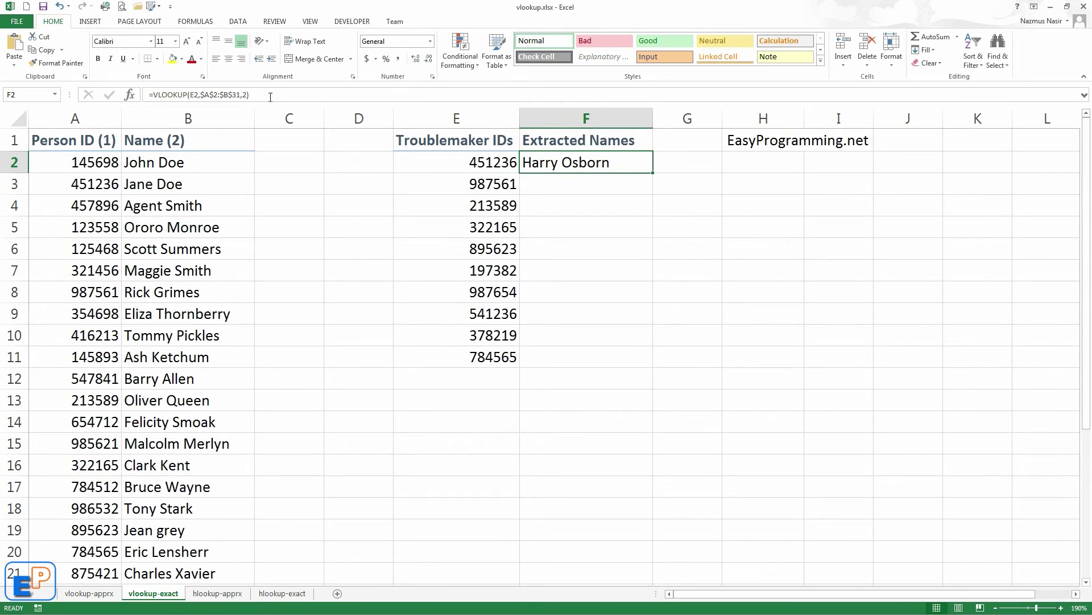
- Change F2 to =VLOOKUP(E2,$A$2:$B$31,2,0) so it returns Jane Doe, then copy it to F4
left_click(249, 96)
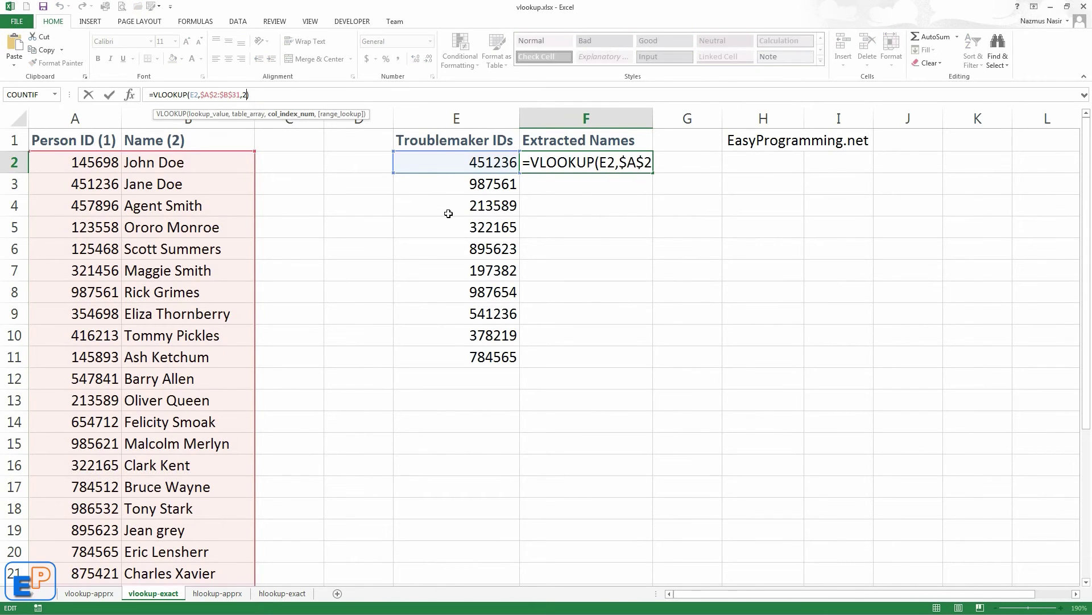
type(",")
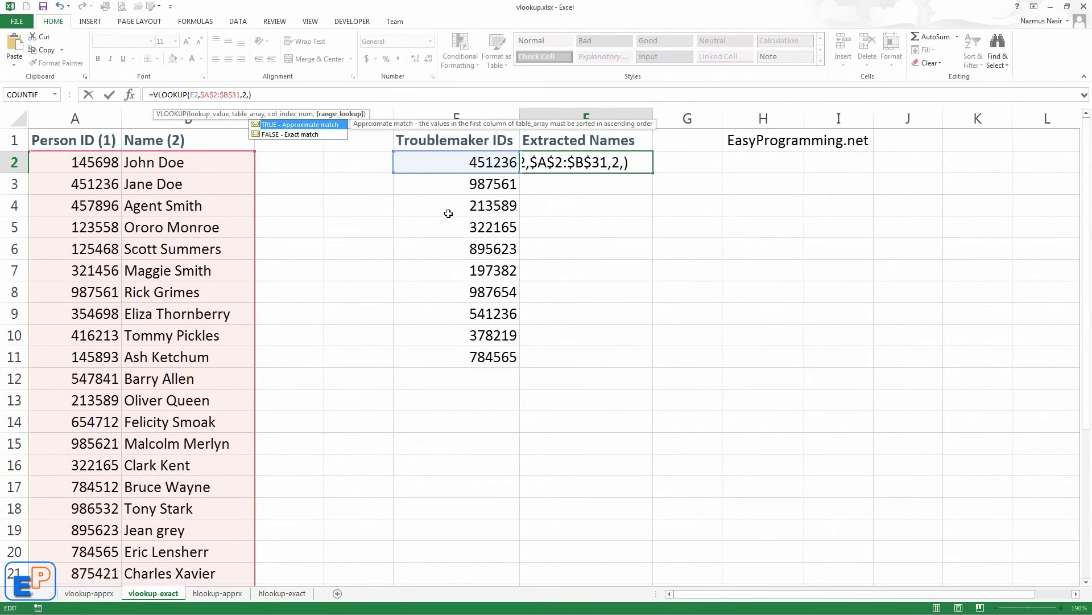
key("Down")
key("Return")
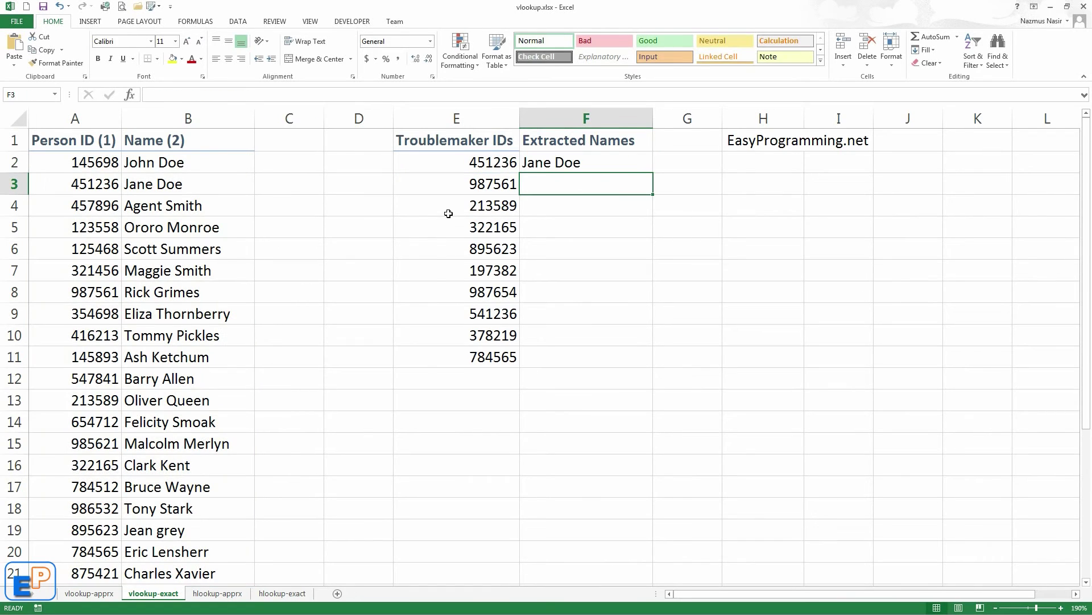
left_click(540, 160)
left_click(248, 94)
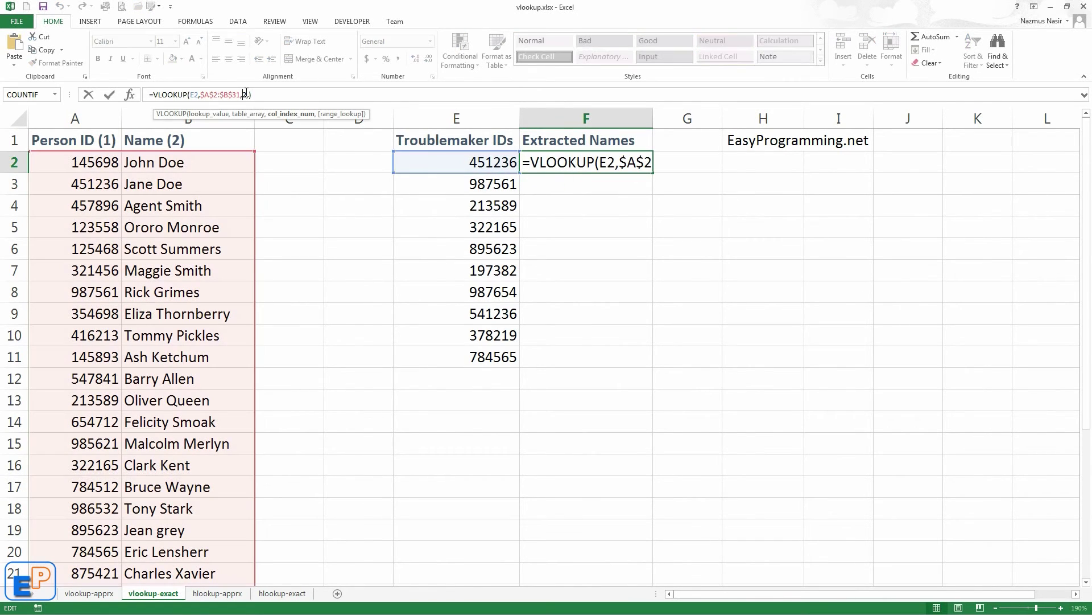
type(",")
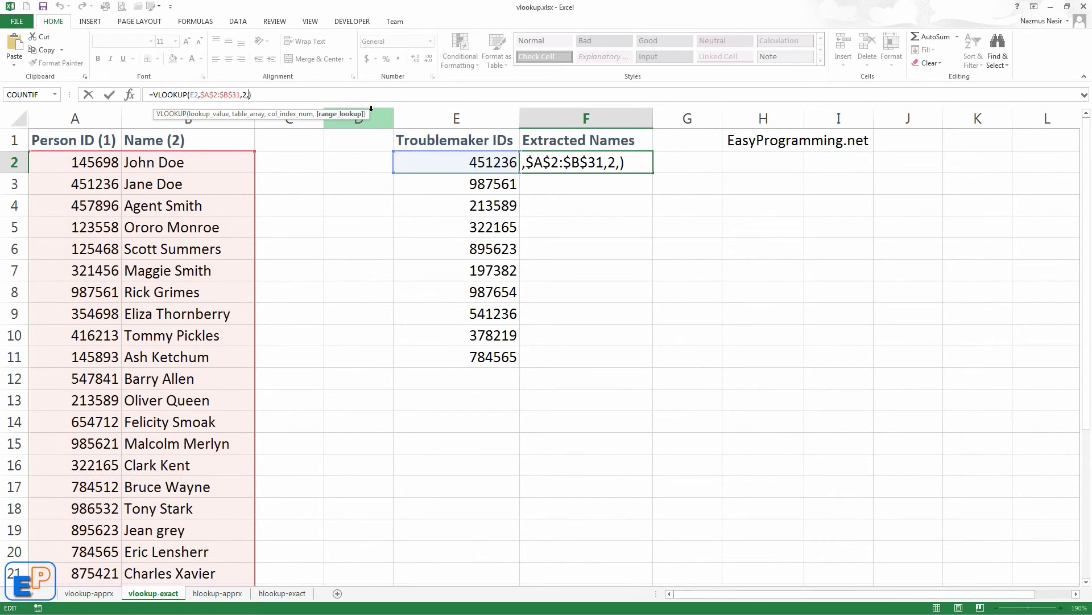
type("0")
key("Return")
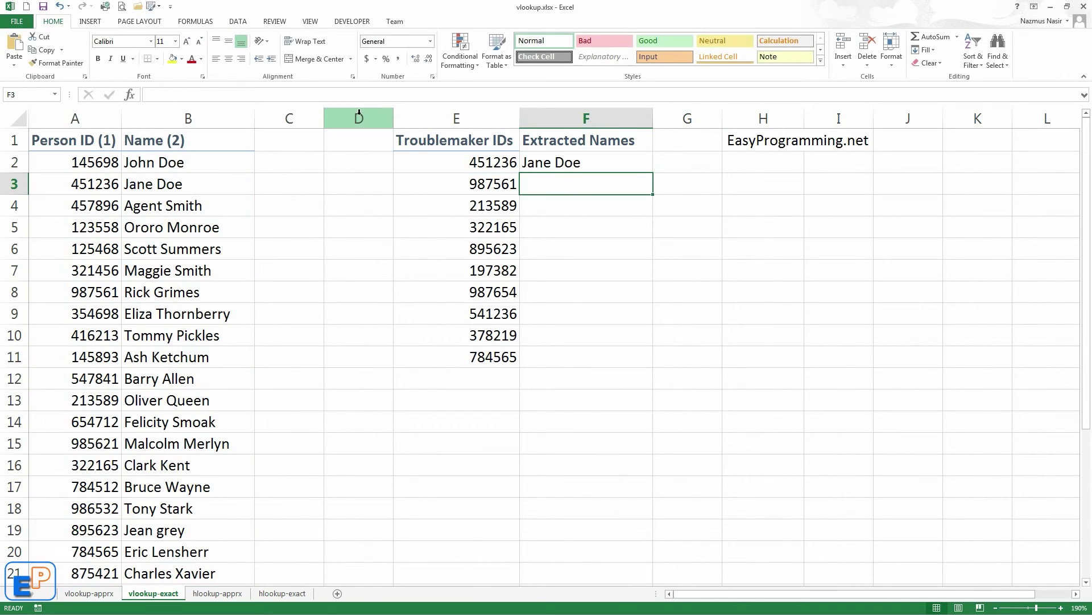
left_click(561, 170)
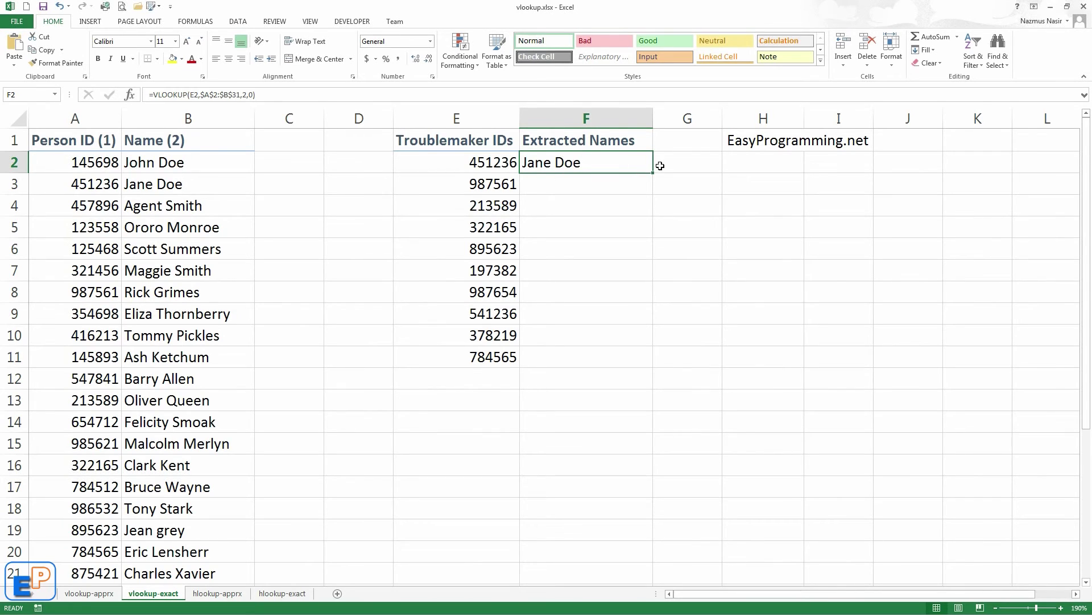
left_click_drag(655, 172, 557, 202)
- Verify Rick Grimes and Oliver Queen in F3:F4 against the ID table, then fill through F11
left_click(547, 181)
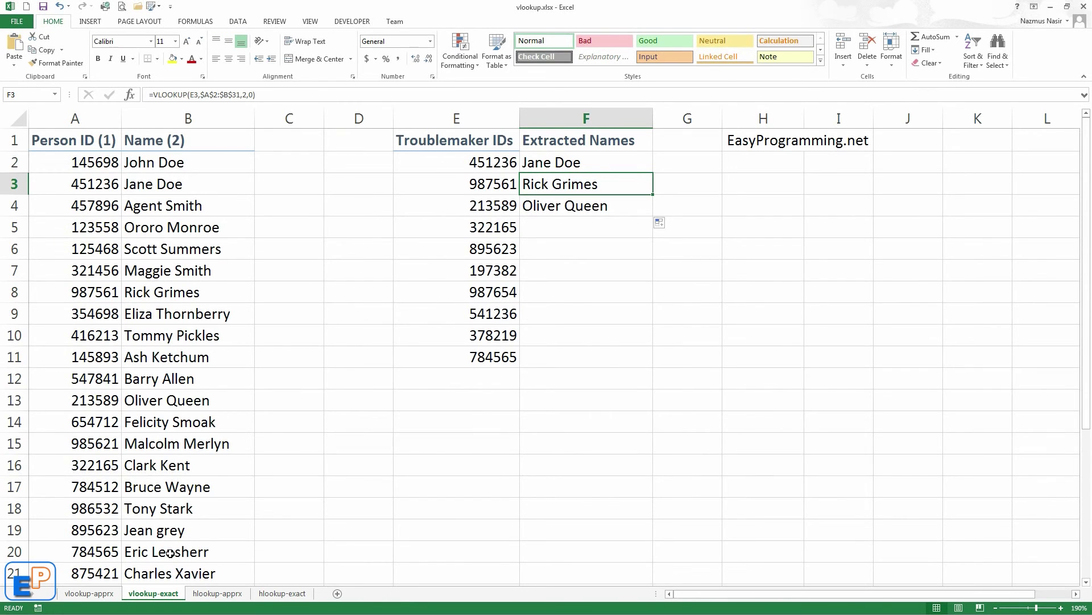
scroll(169, 553, "down", 5)
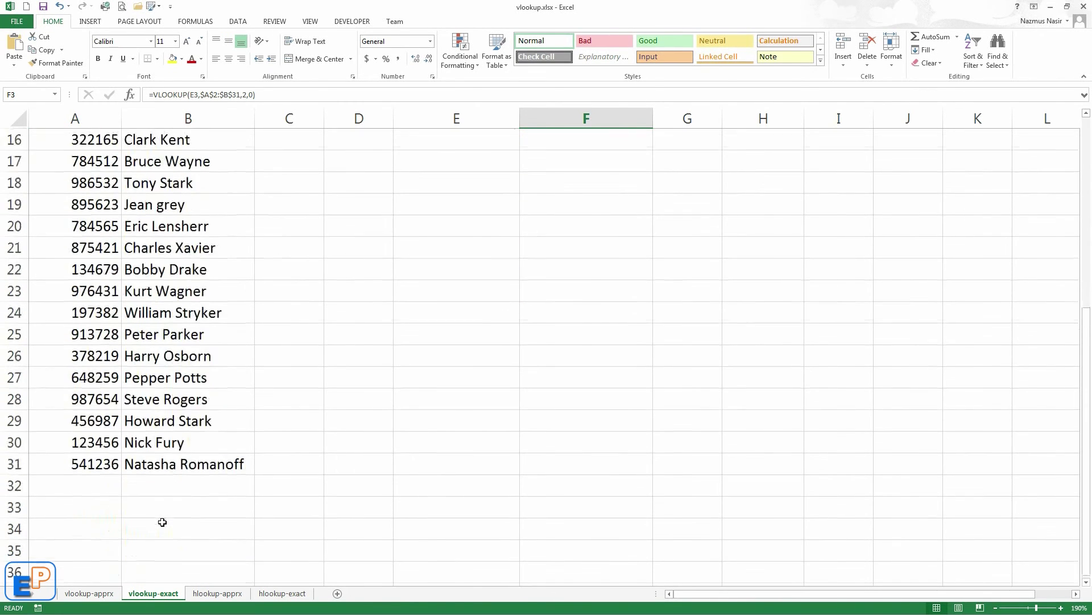
scroll(164, 515, "down", 1)
scroll(165, 505, "up", 3)
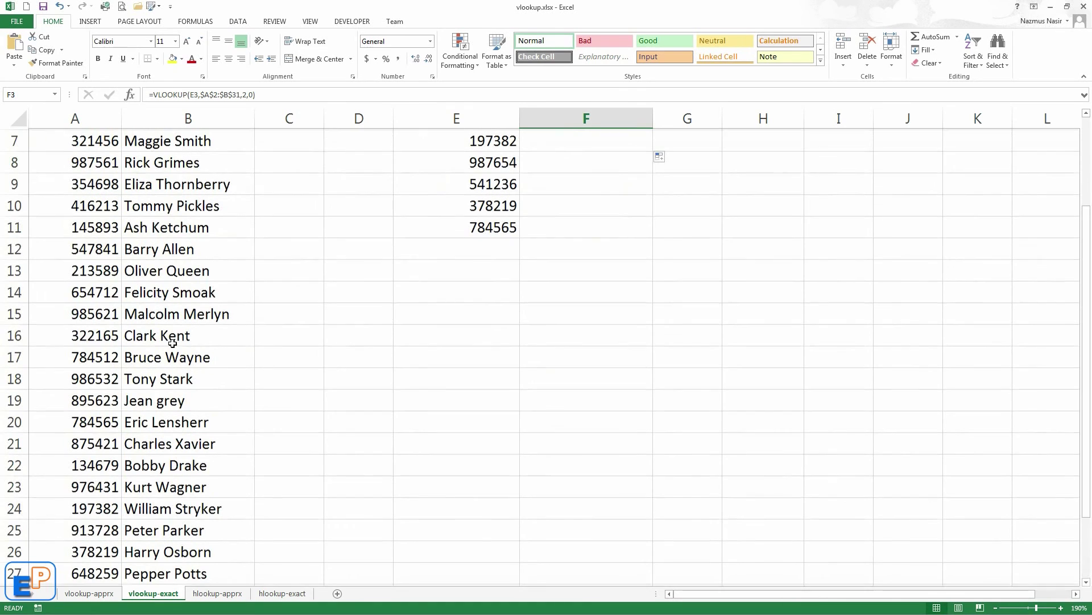
scroll(165, 239, "up", 1)
left_click(161, 225)
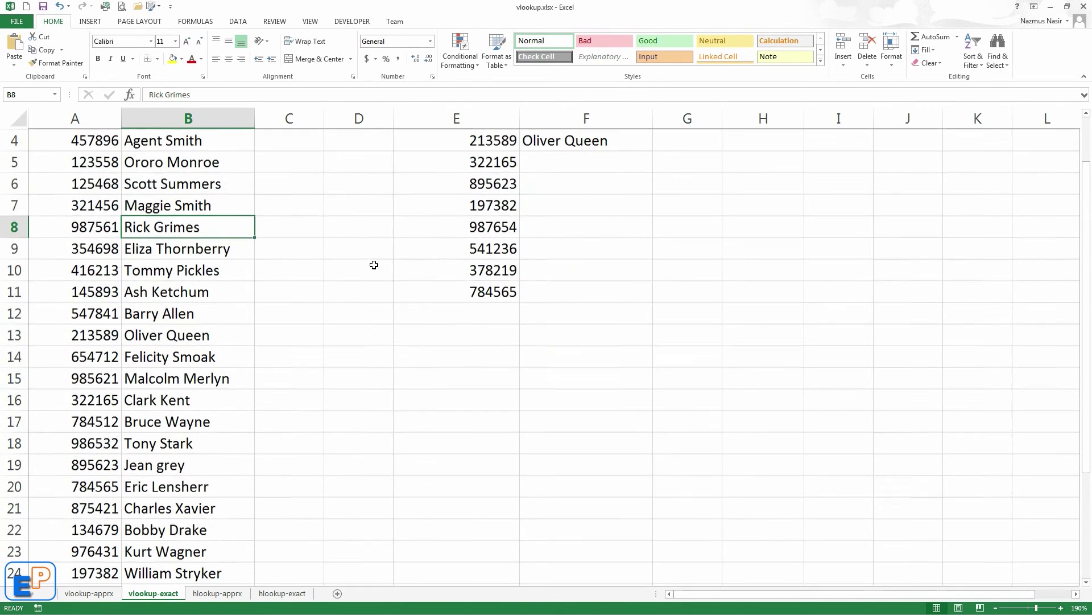
scroll(374, 265, "up", 1)
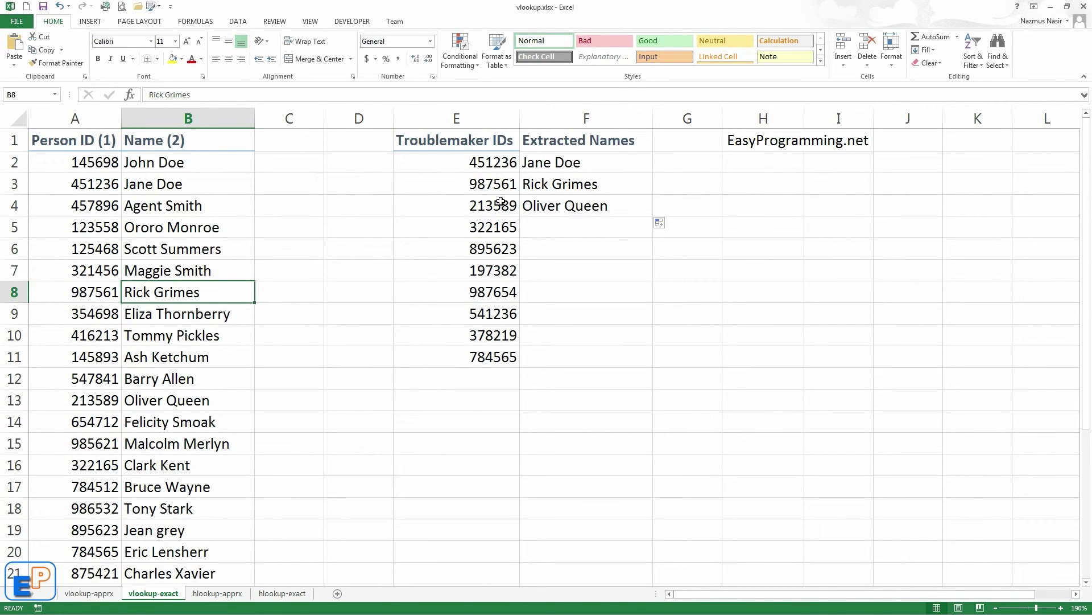
left_click(109, 402)
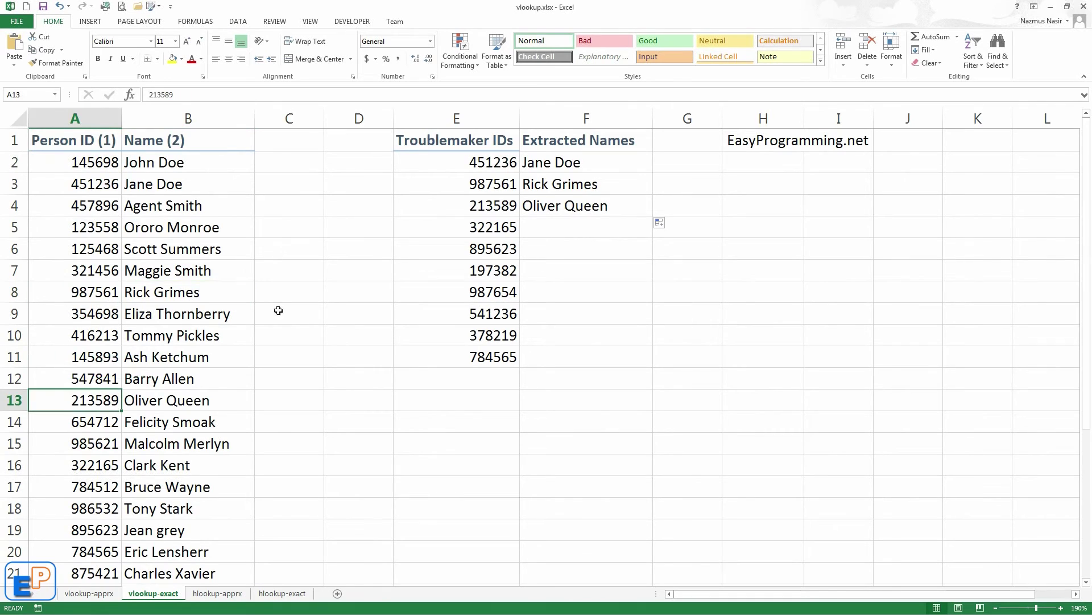
left_click(506, 205)
left_click(638, 203)
double_click(653, 216)
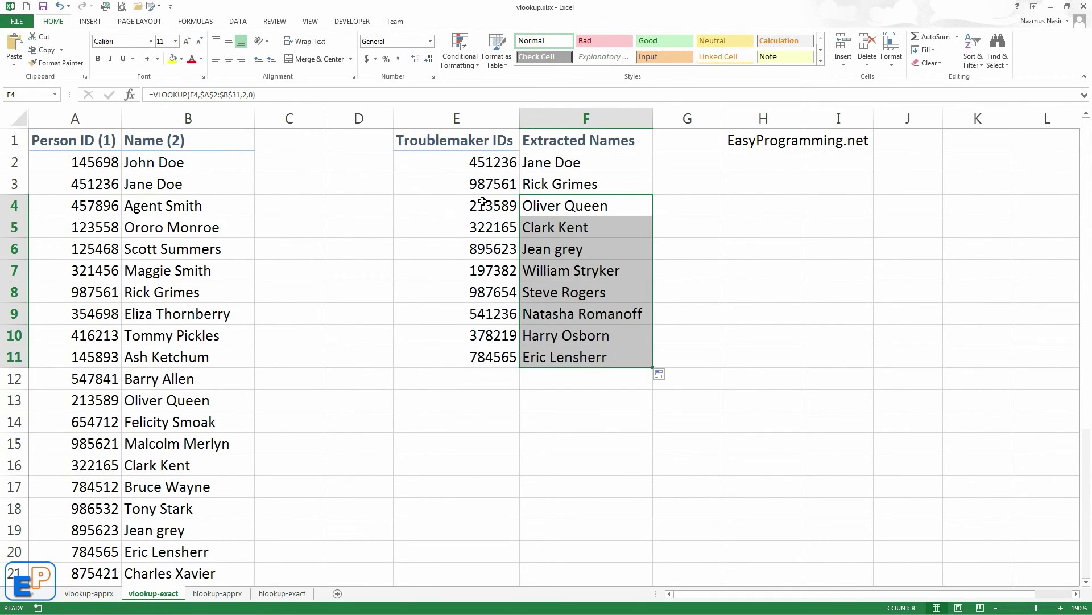
left_click(535, 186)
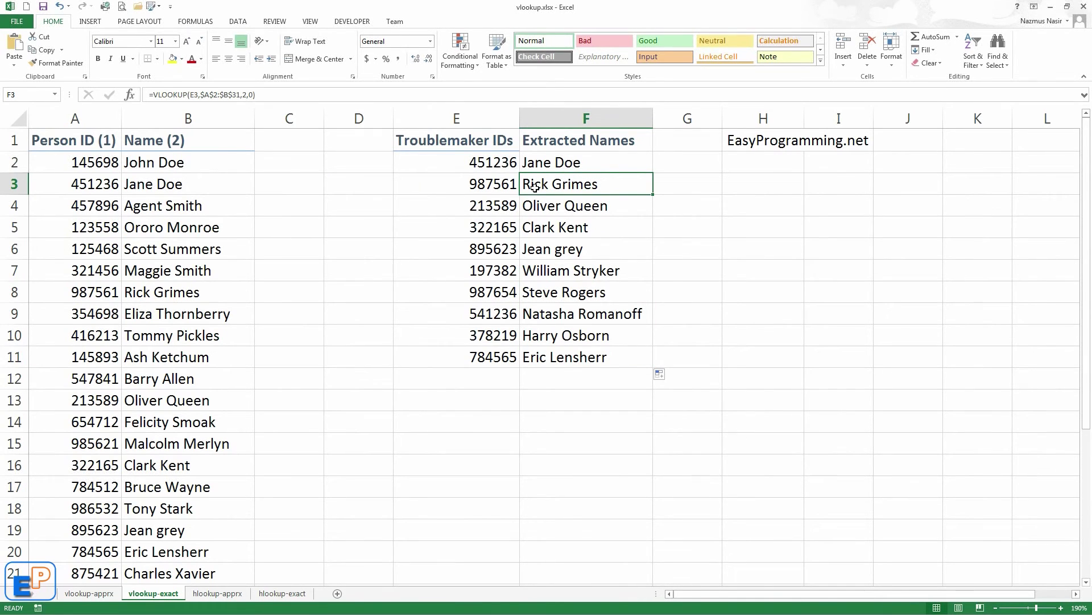
scroll(139, 419, "down", 6)
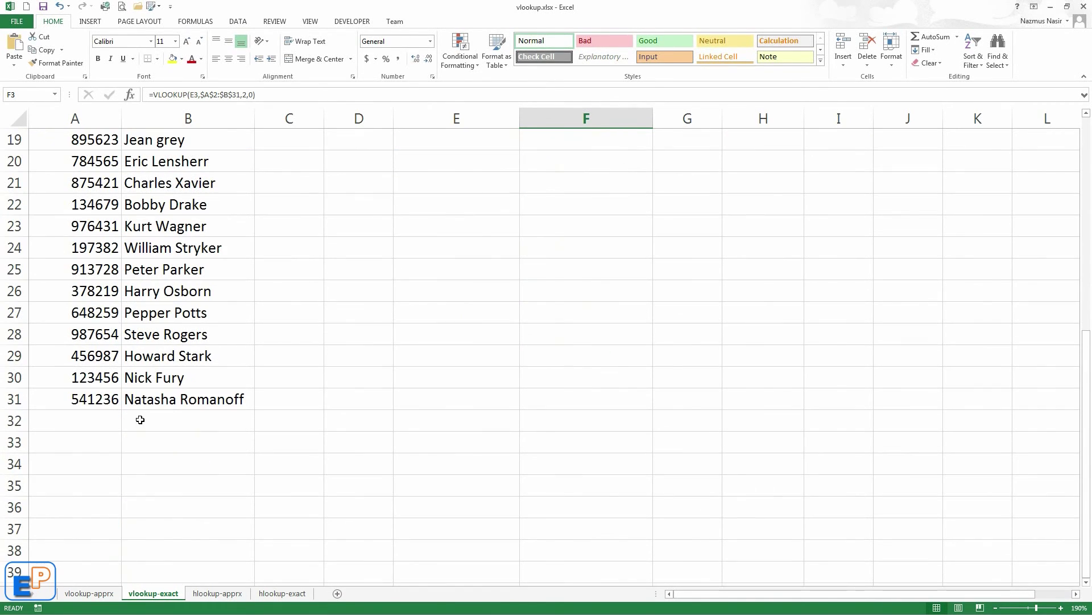
left_click_drag(73, 398, 219, 419)
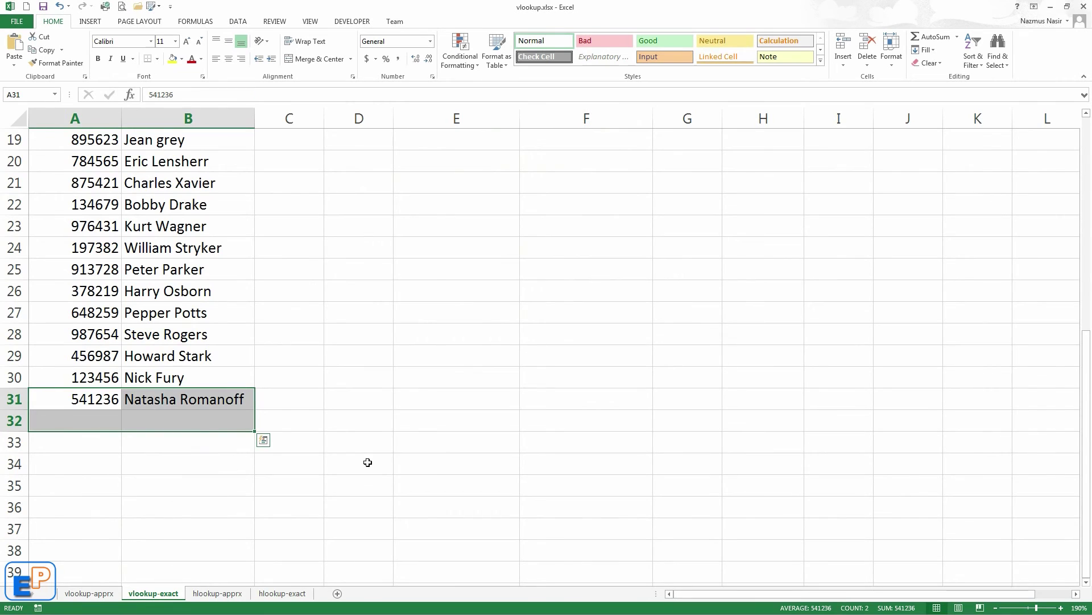
scroll(182, 433, "up", 6)
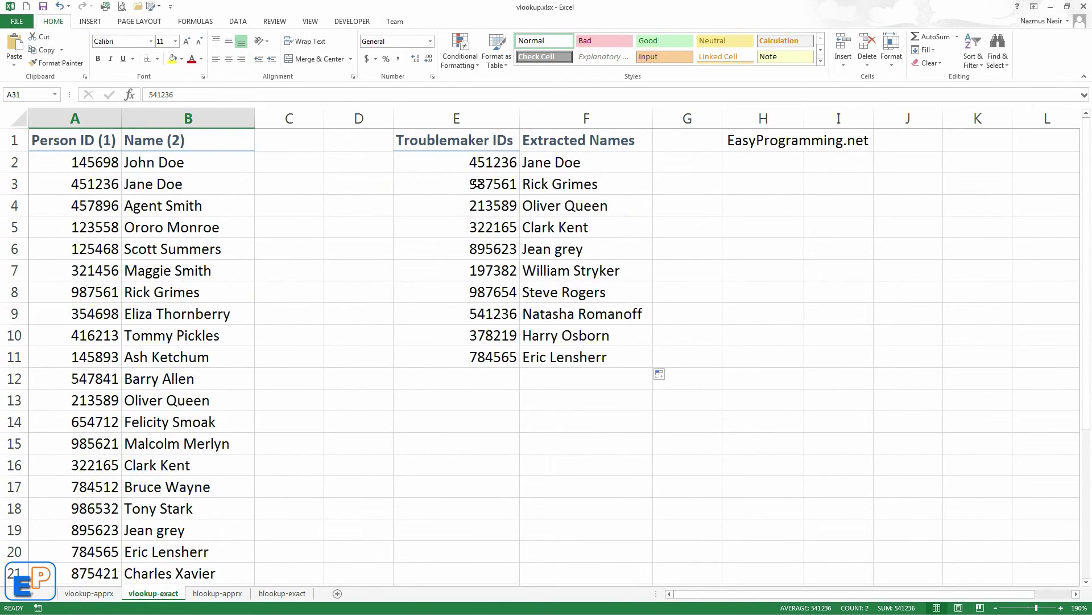
left_click_drag(492, 164, 495, 359)
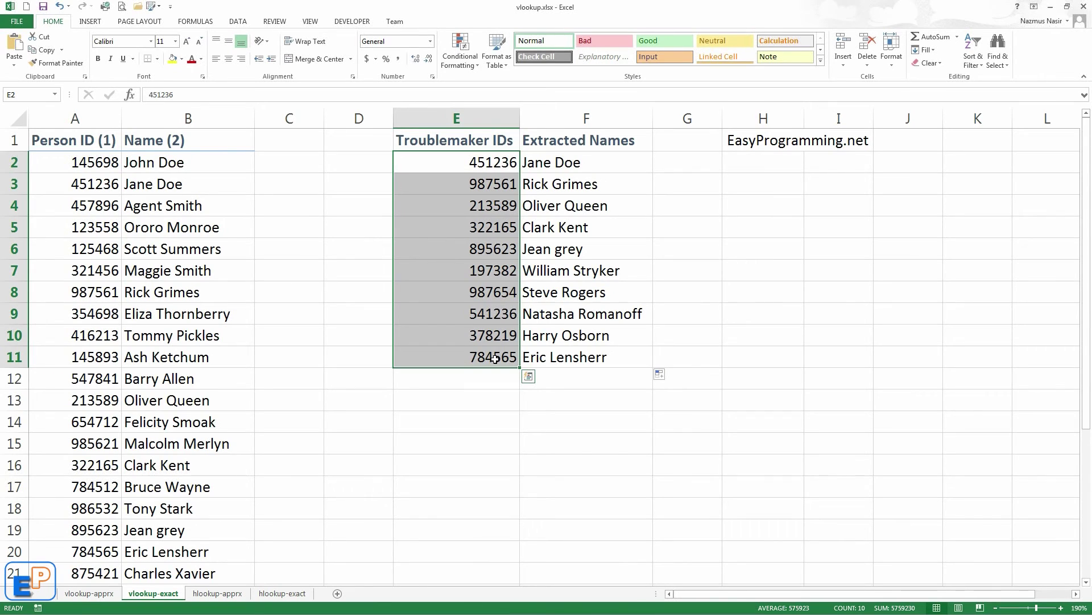
left_click_drag(62, 140, 617, 148)
left_click(575, 184)
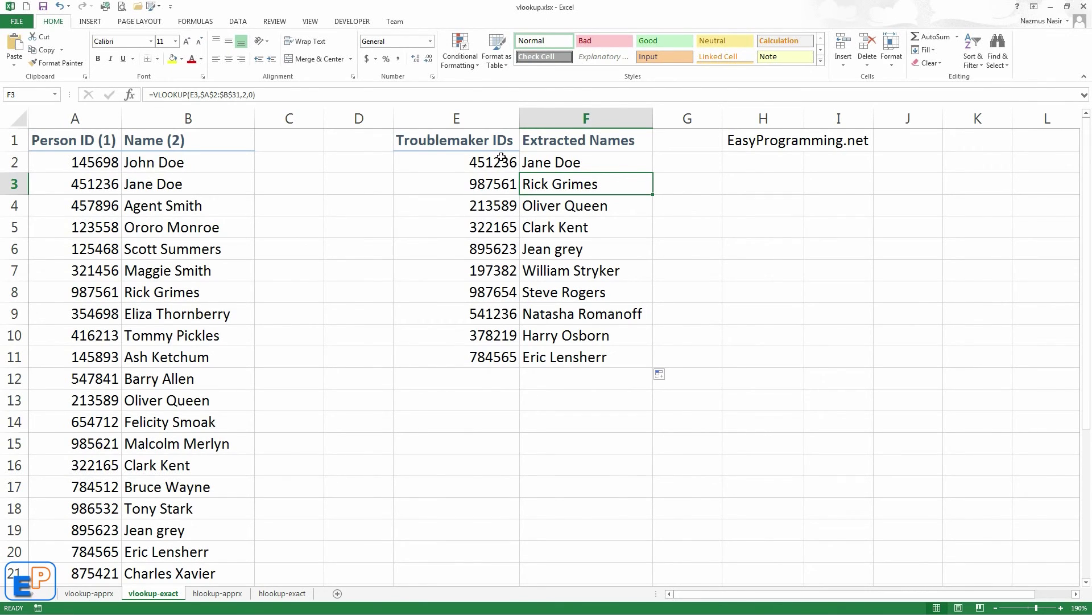
left_click(587, 162)
left_click(571, 206)
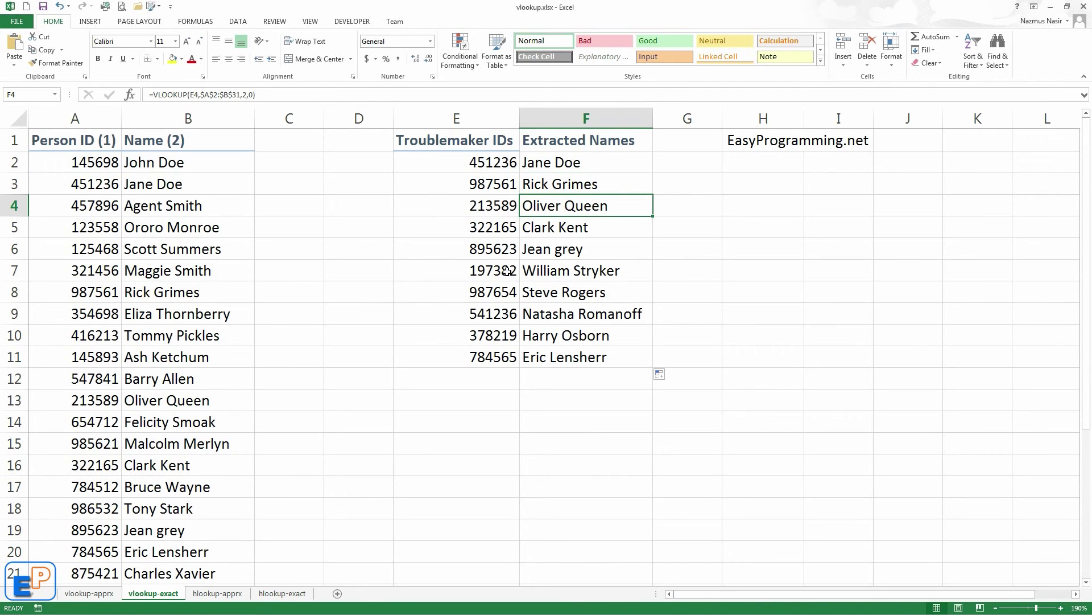
left_click(90, 593)
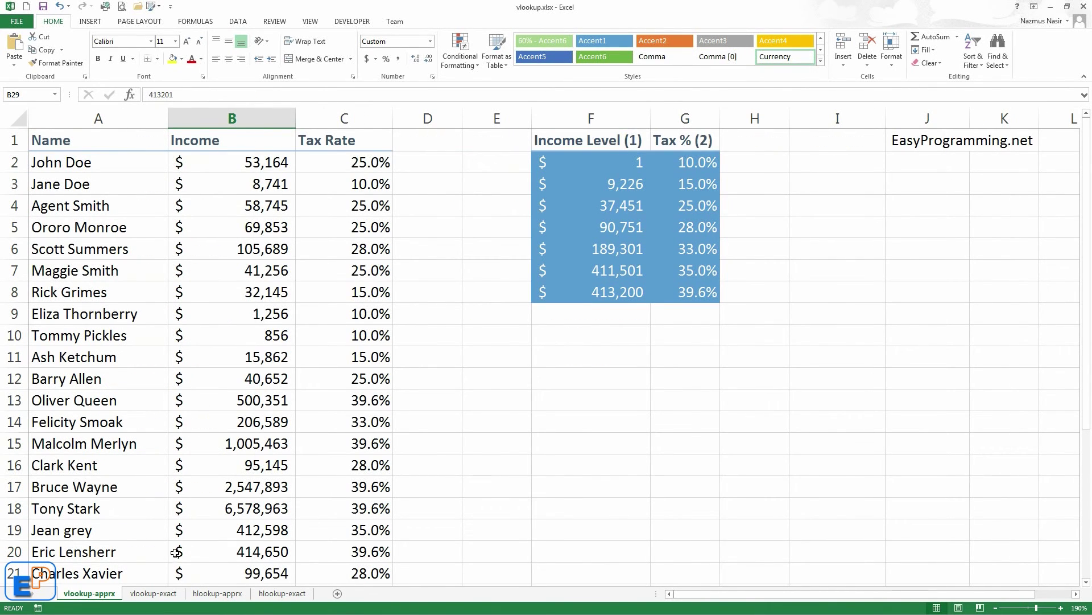
left_click(171, 594)
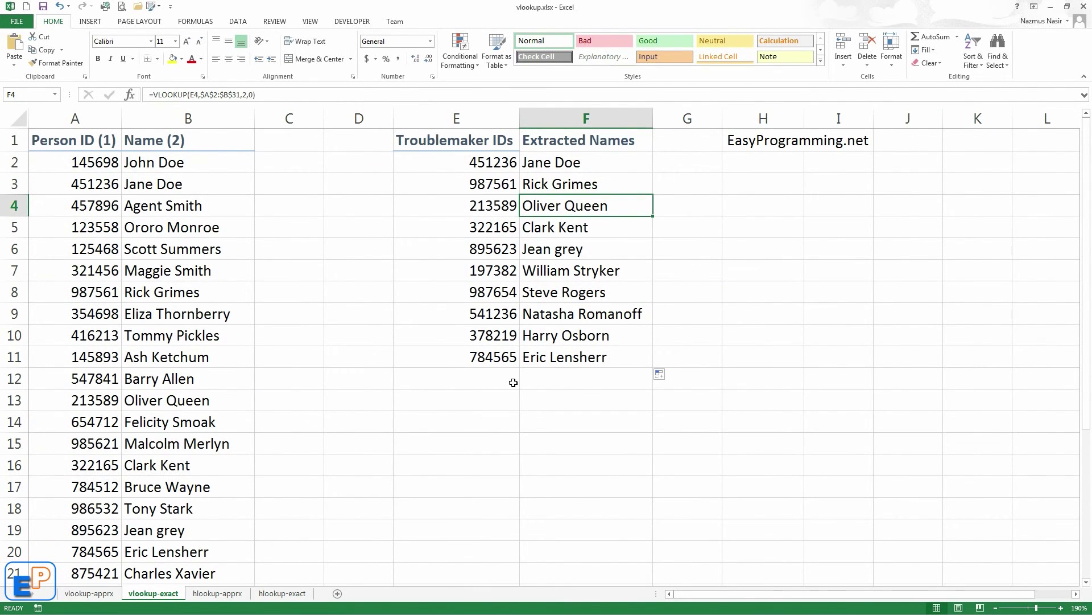
left_click(490, 385)
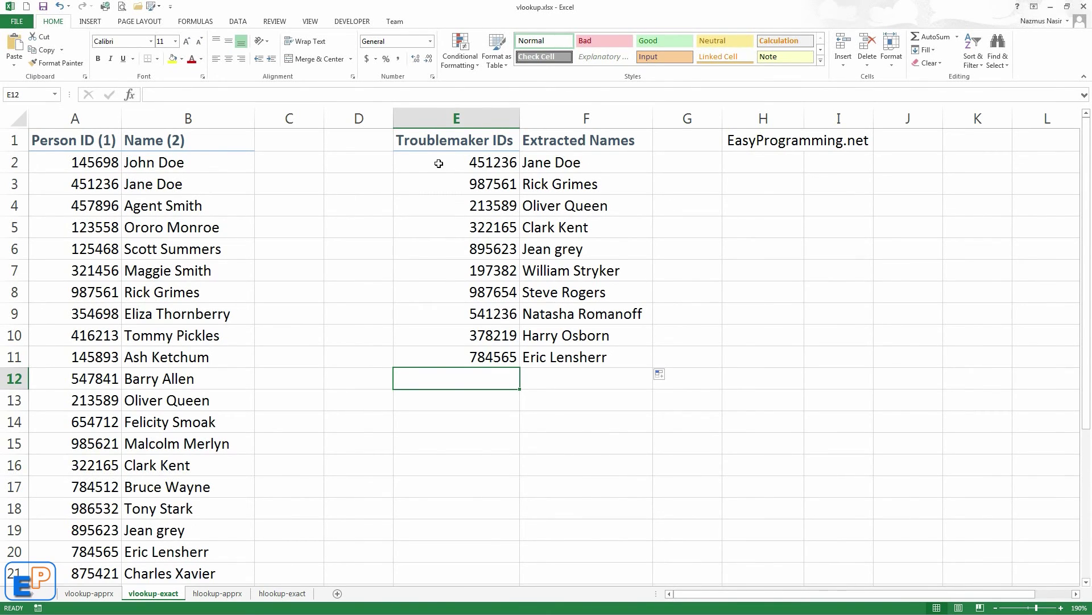
left_click_drag(466, 162, 492, 357)
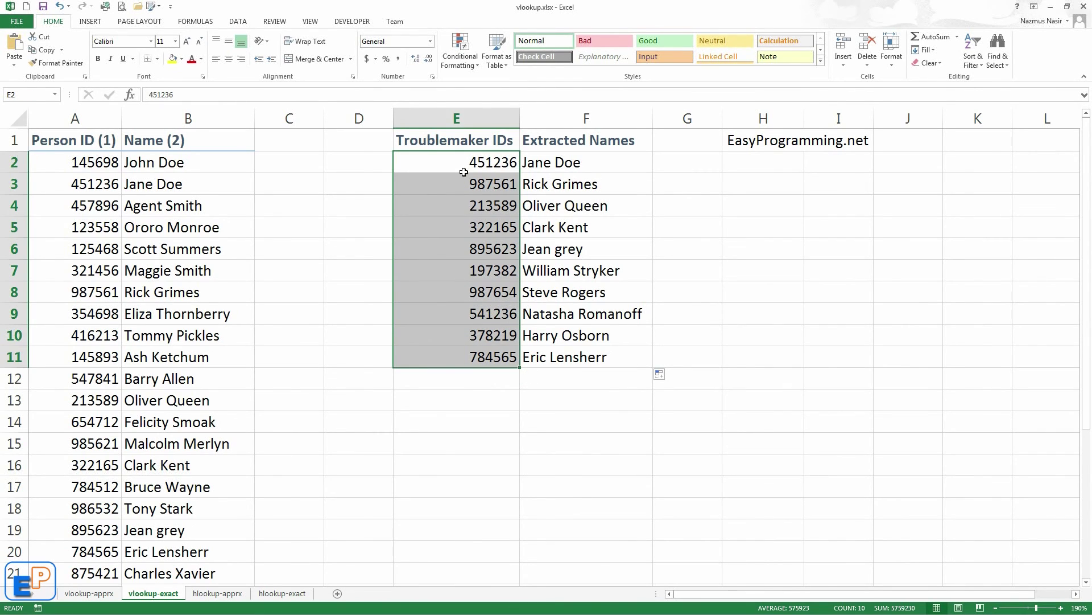
left_click(551, 165)
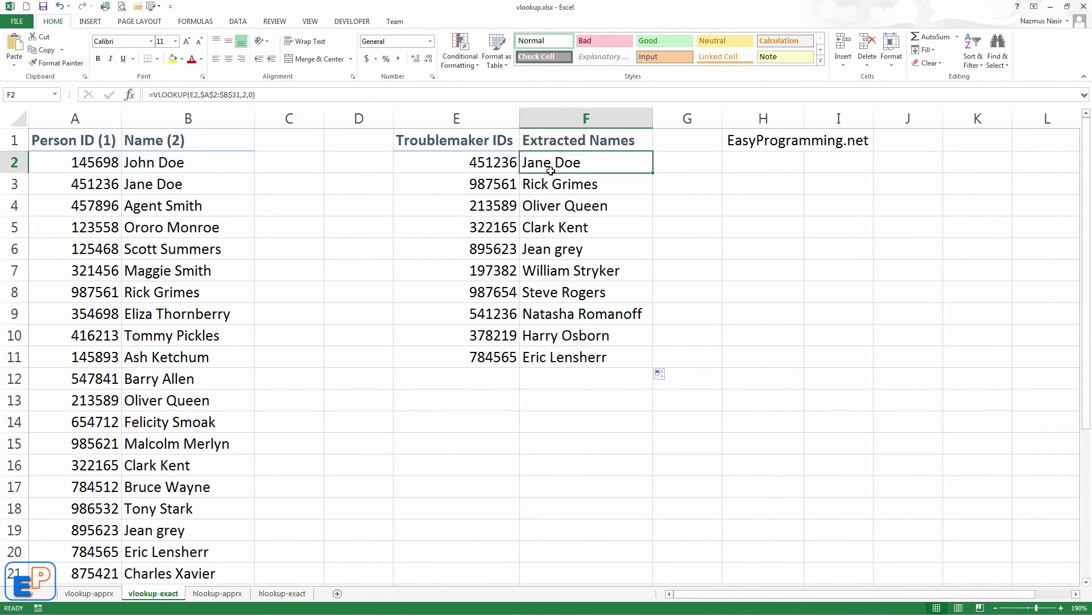
left_click(99, 163)
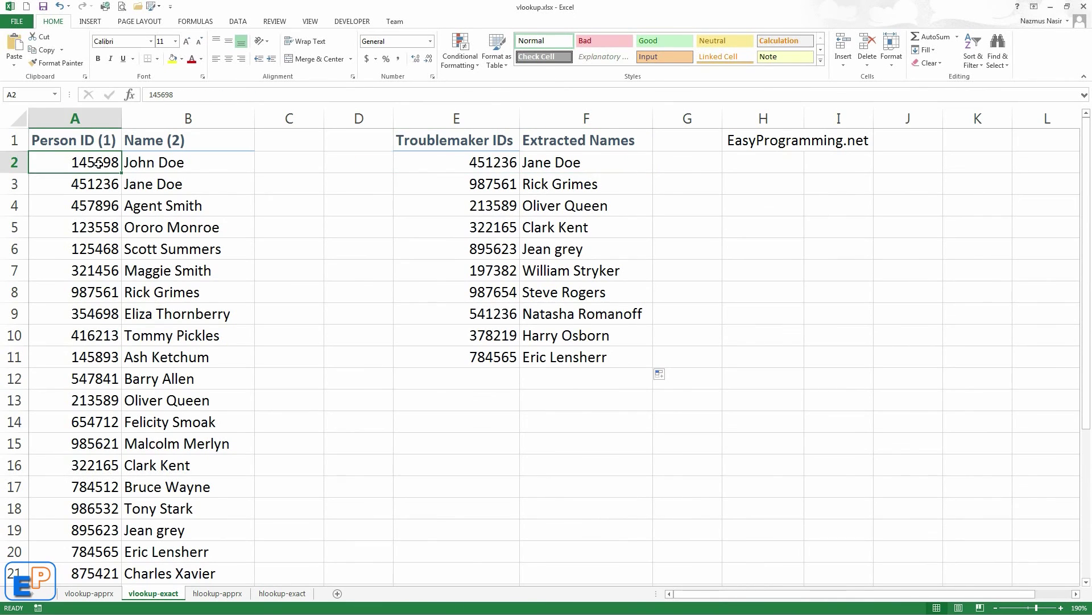
left_click(540, 162)
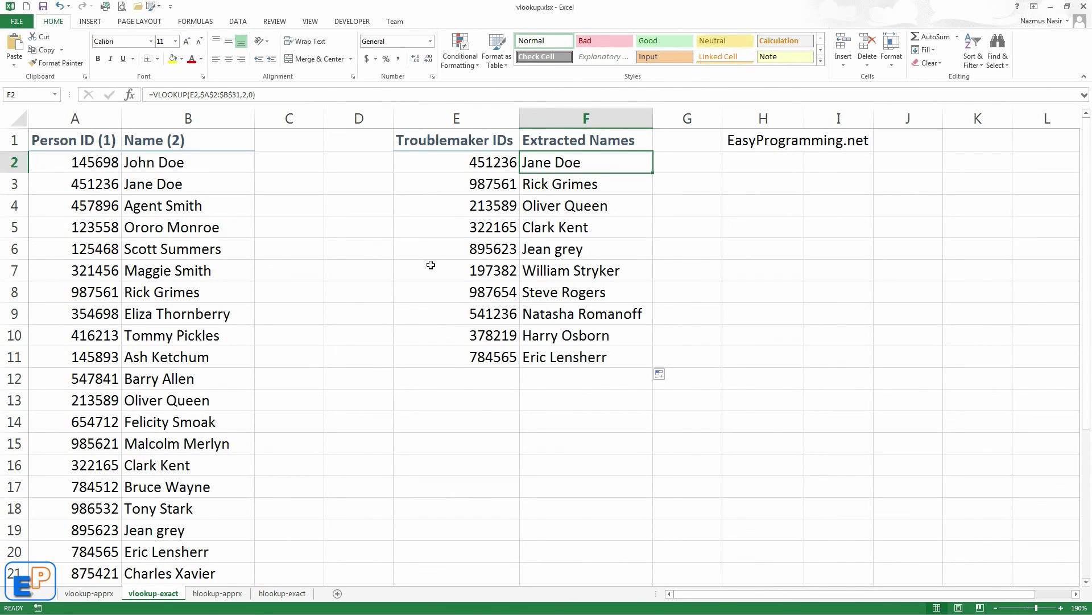
- Point to lookup value 451236 in E2, then return to the vlookup-apprx sheet
left_click(445, 161)
left_click(89, 593)
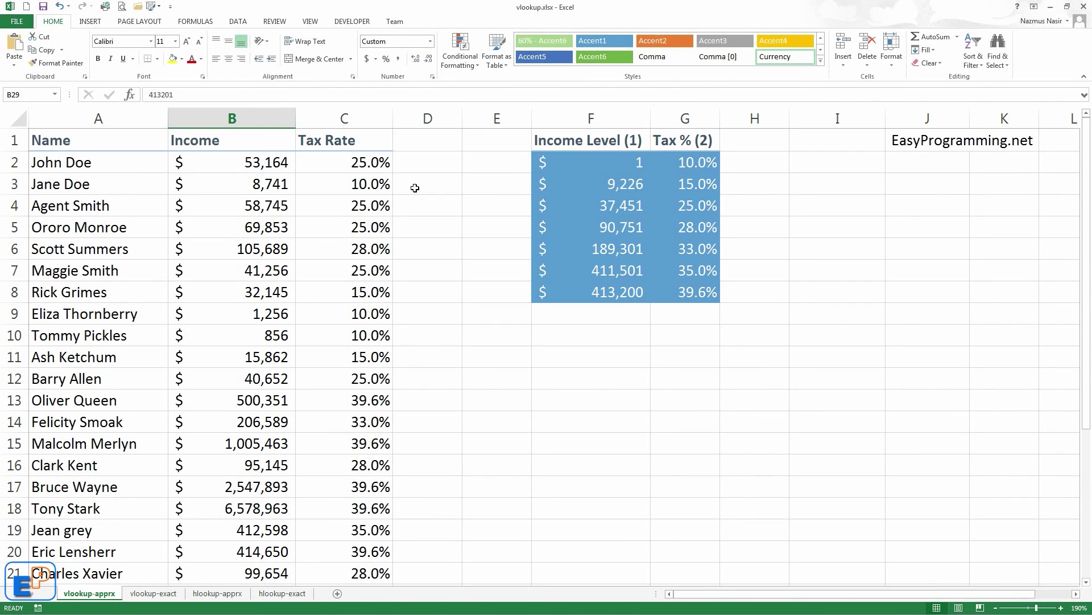
left_click(902, 141)
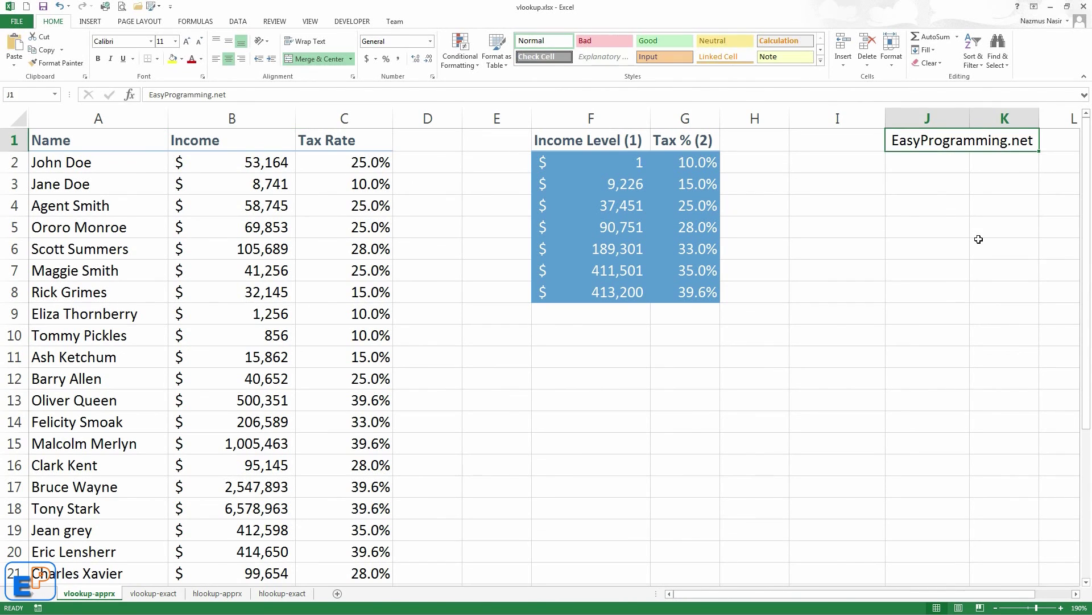